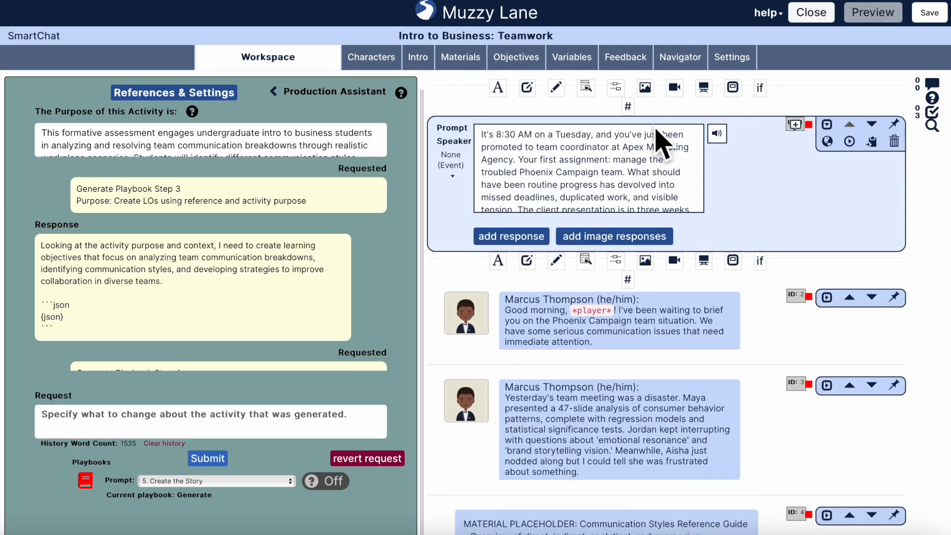
Step: View the activity's flow in the Navigator with the Production Assistant collapsed, and return to the Workspace
left_click(667, 61)
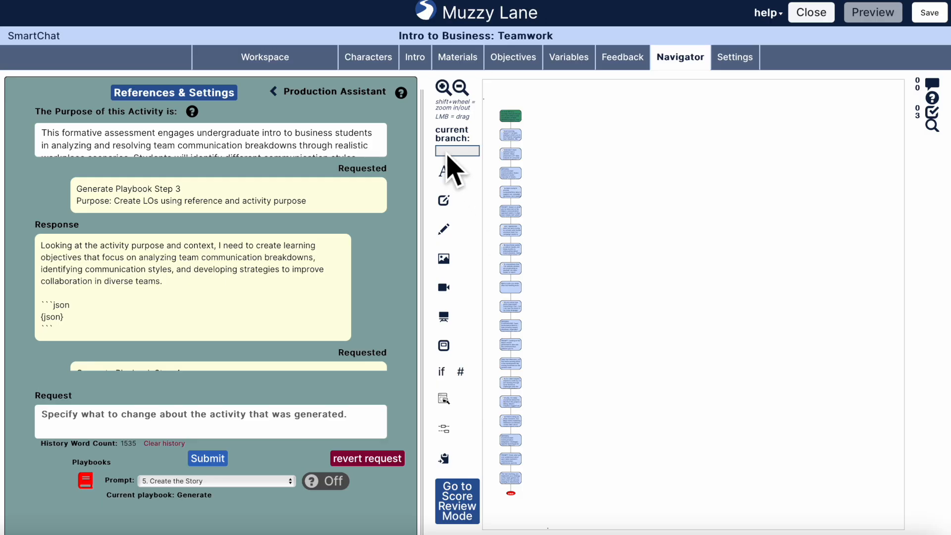
left_click(273, 92)
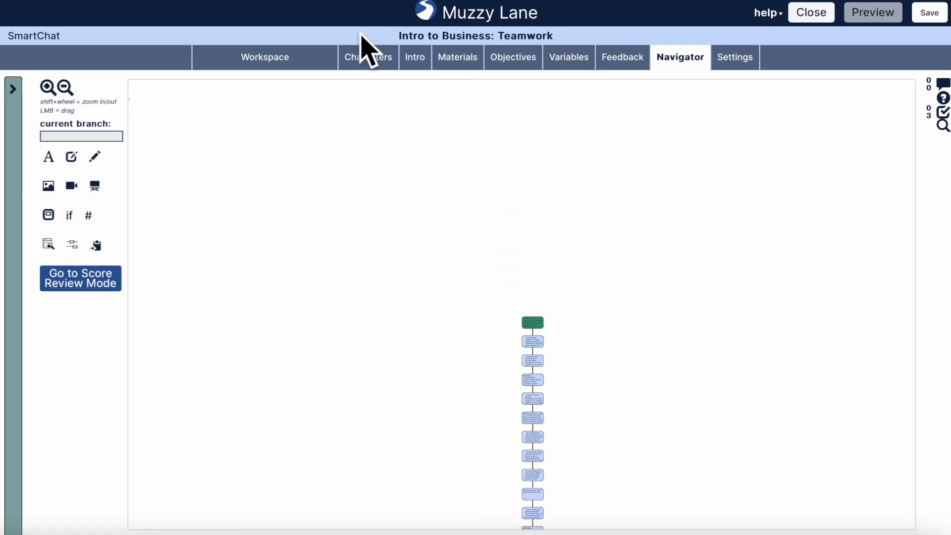
left_click(288, 57)
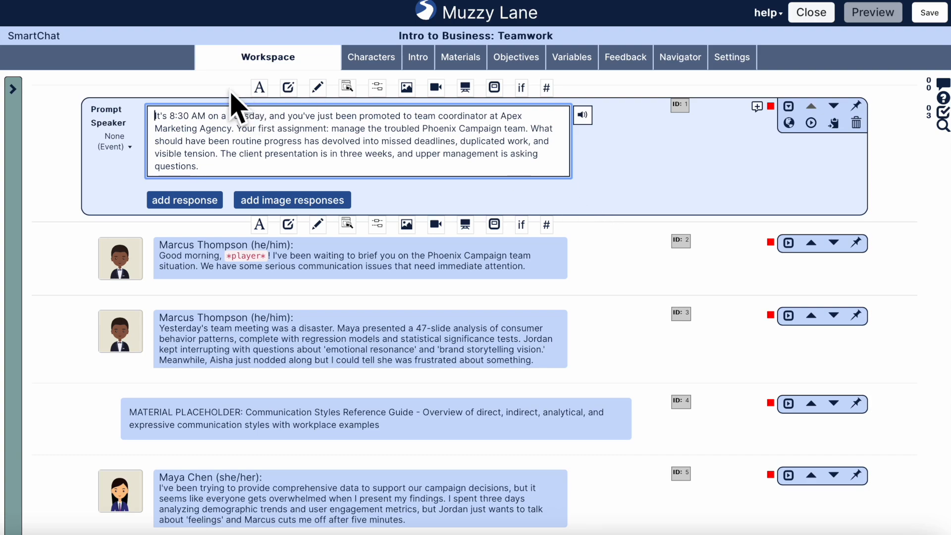
Step: Insert a text prompt at the start of the activity containing the text "Content"
left_click(258, 89)
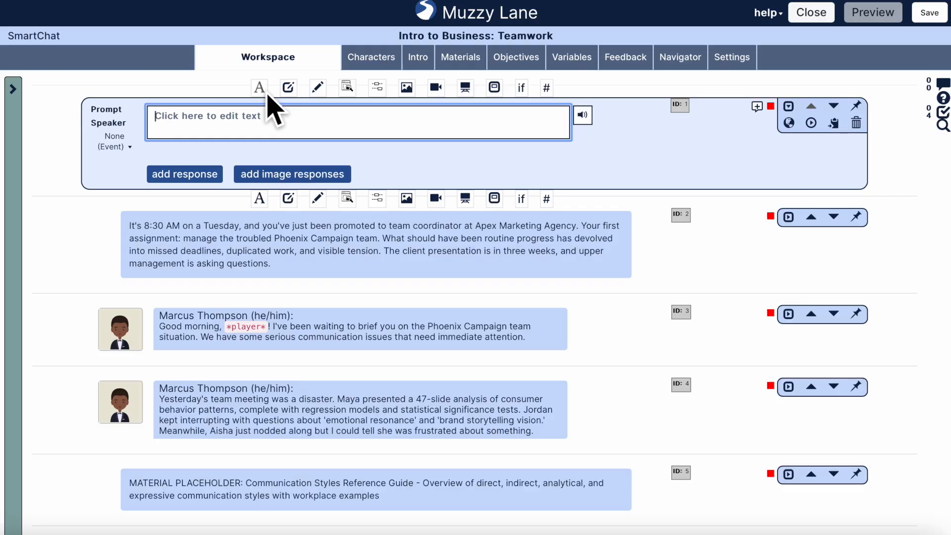
type("Content")
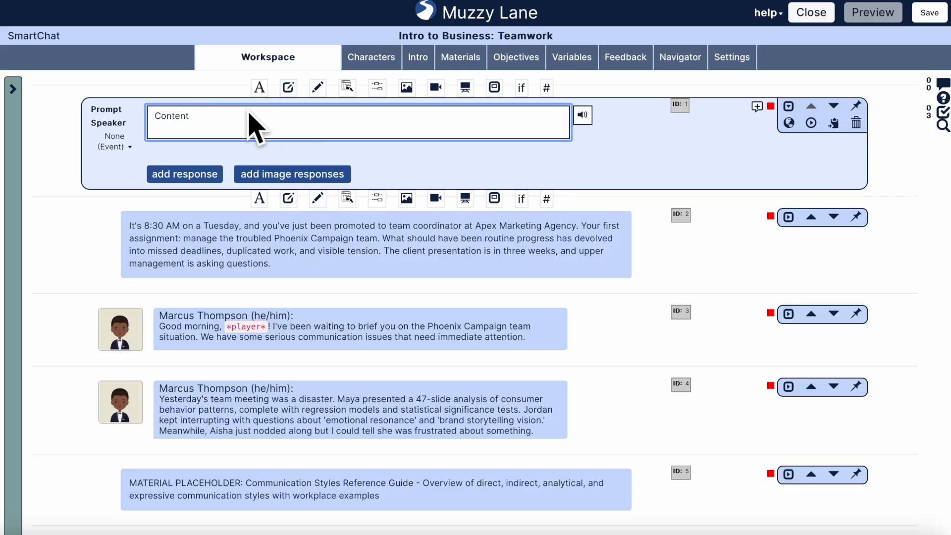
left_click(250, 112)
Step: Try one of the characters as the speaker of the "Content" prompt and set it back to None (Event)
left_click(124, 145)
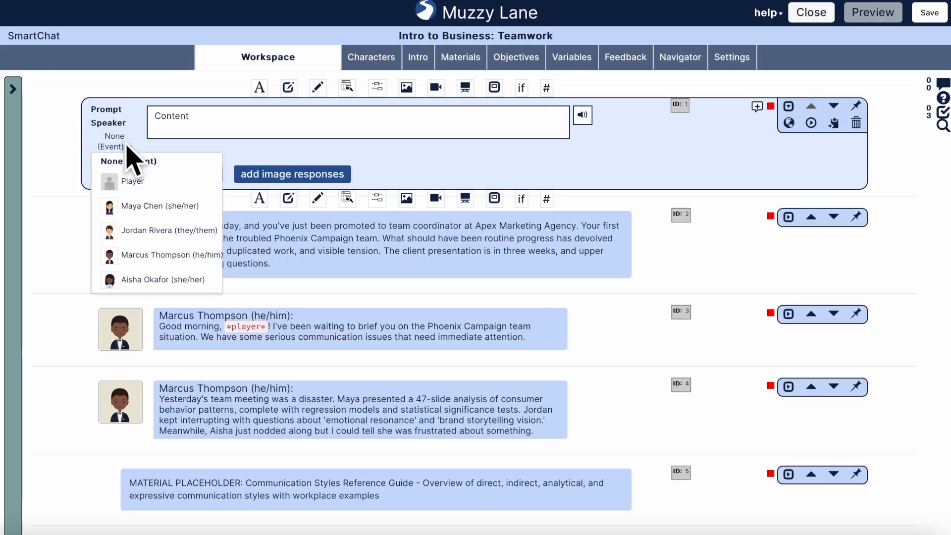
left_click(153, 207)
left_click(117, 153)
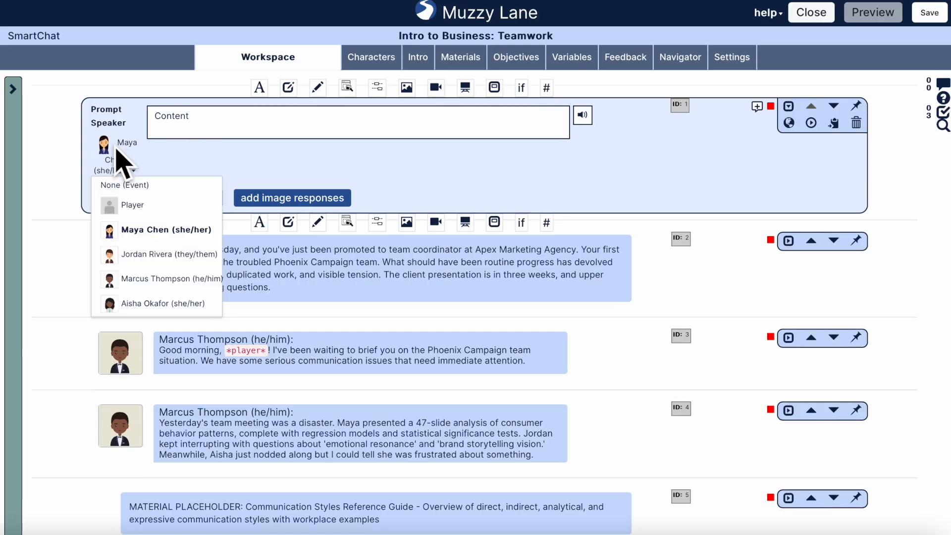
left_click(141, 187)
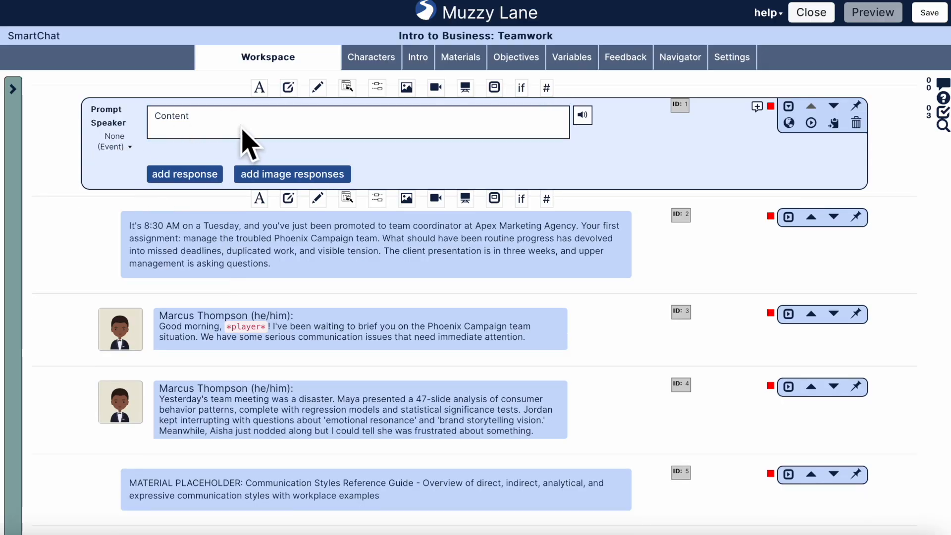
Step: Add a response to the "Content" prompt to make it a multiple choice question
left_click(210, 119)
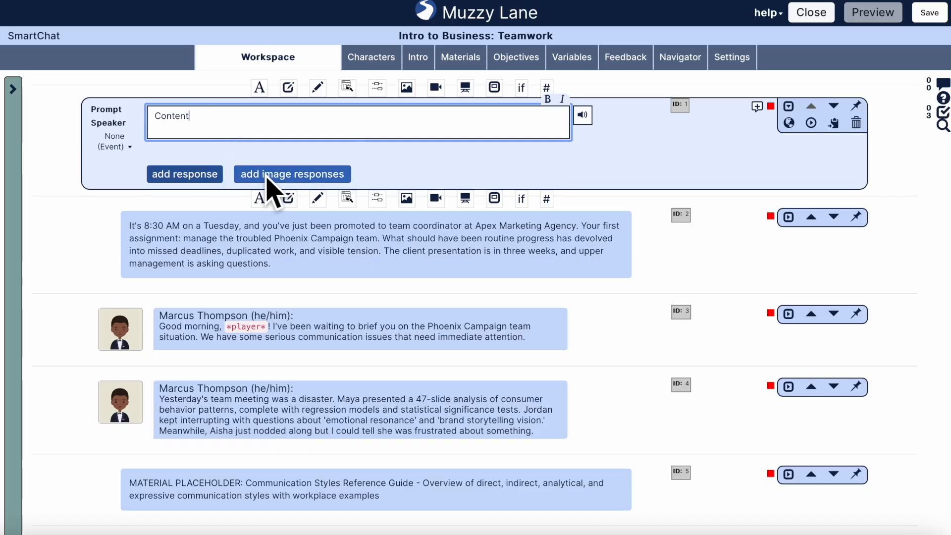
left_click(198, 172)
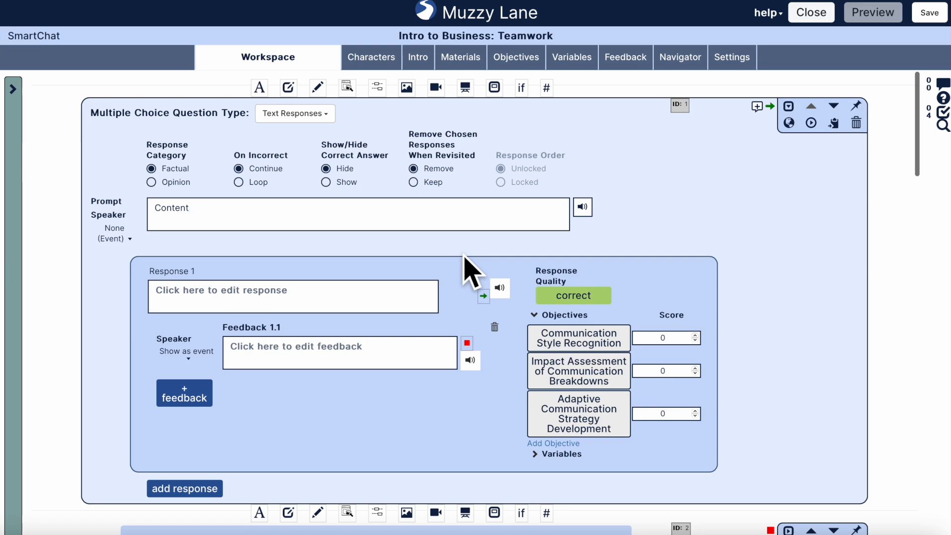
Step: Insert a Select All That Apply challenge question at the start with three responses, marking Response 2 as one the student should select
left_click(288, 87)
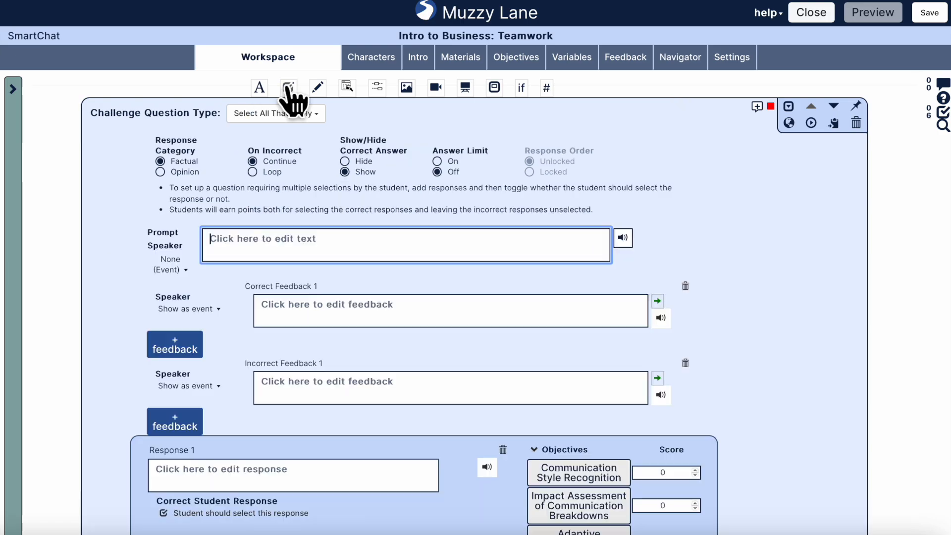
left_click(296, 114)
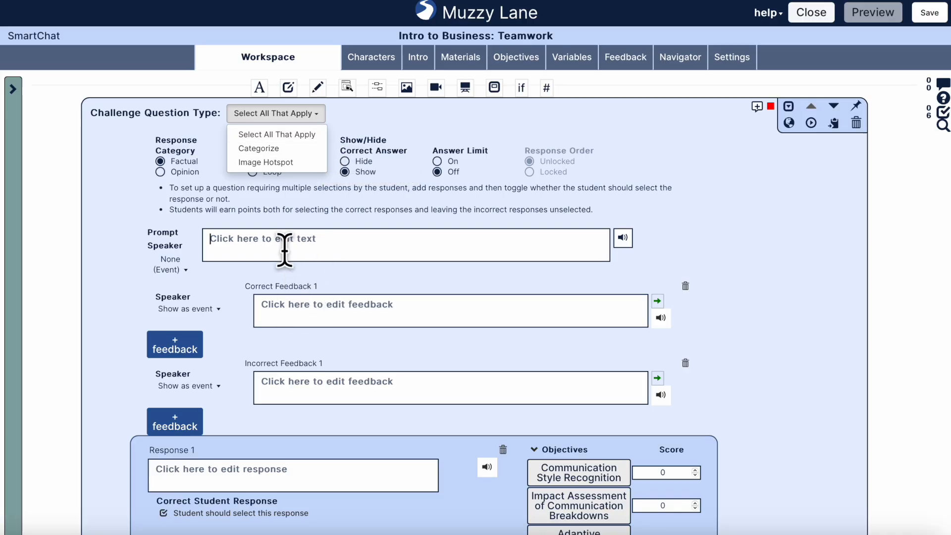
scroll(297, 446, "down", 4)
left_click(190, 443)
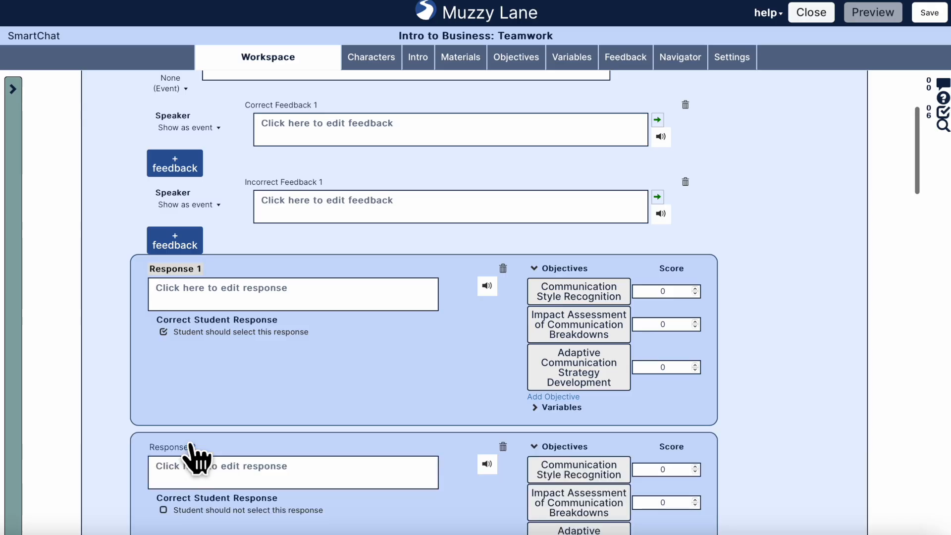
scroll(198, 461, "down", 4)
left_click(200, 429)
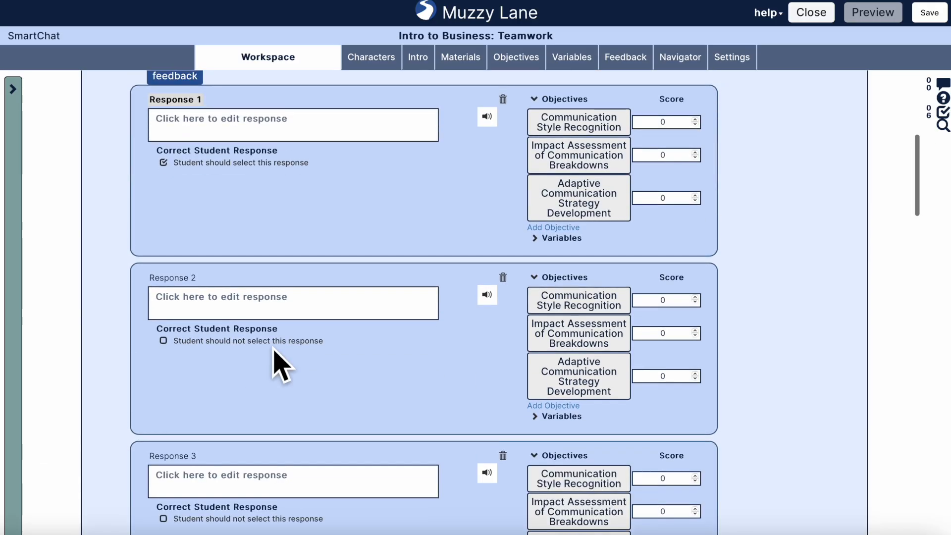
left_click(163, 339)
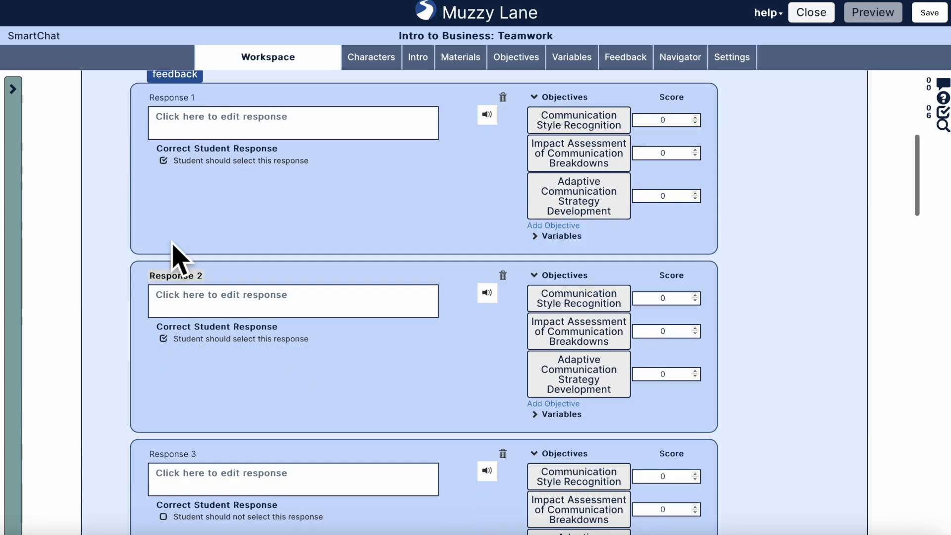
Step: Change the challenge question type to Categorize and add two items to Category 1
scroll(179, 198, "up", 8)
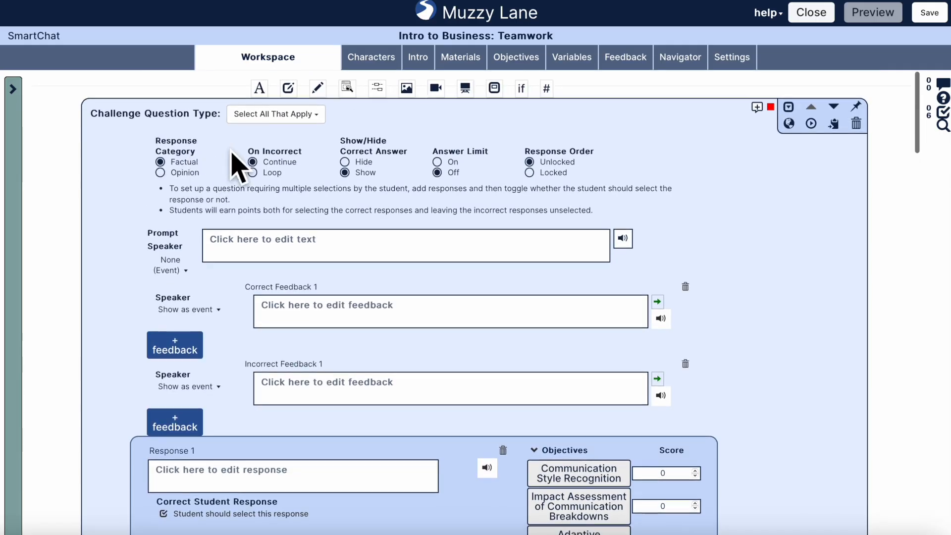
left_click(275, 115)
left_click(256, 145)
scroll(373, 330, "down", 3)
scroll(357, 347, "down", 4)
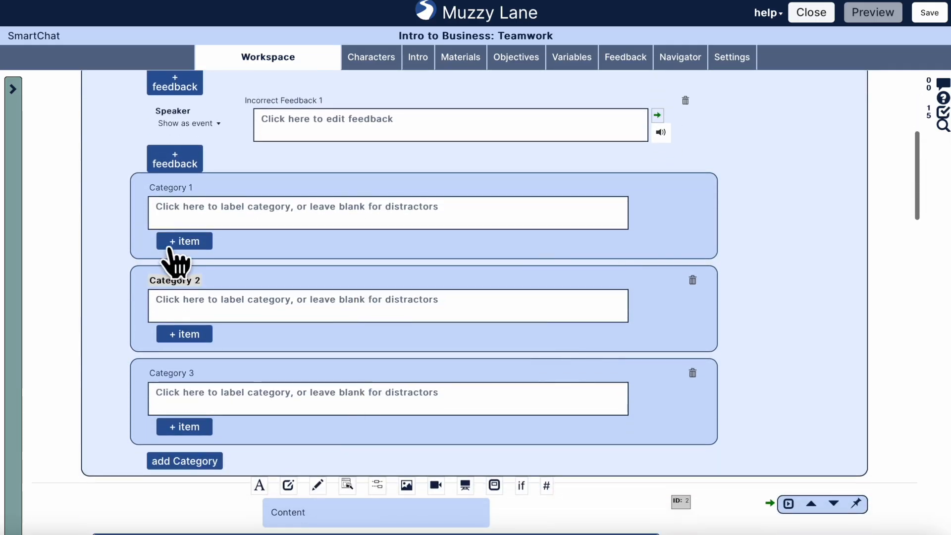
left_click(179, 240)
left_click(205, 434)
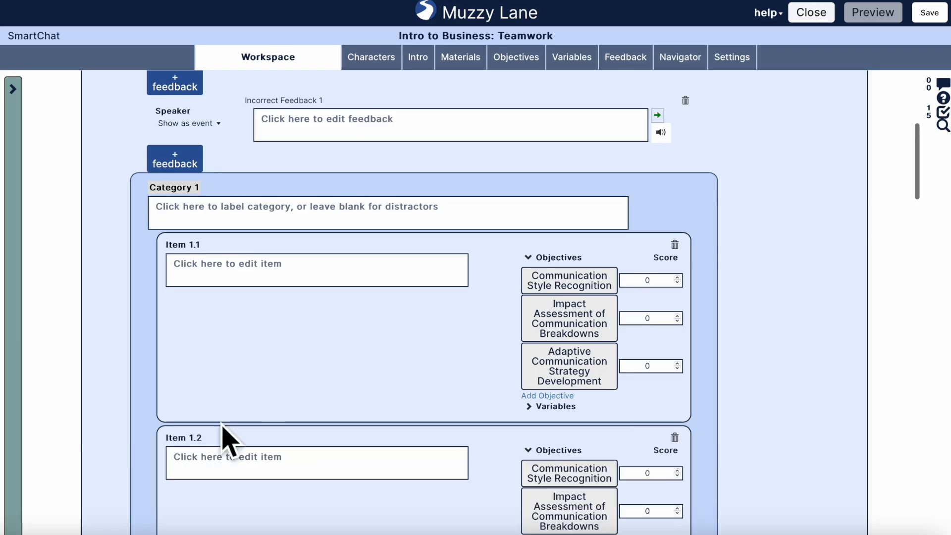
scroll(266, 410, "down", 2)
Step: Change the challenge question type to Image Hotspot and look over its image and hotspot settings
scroll(265, 410, "up", 5)
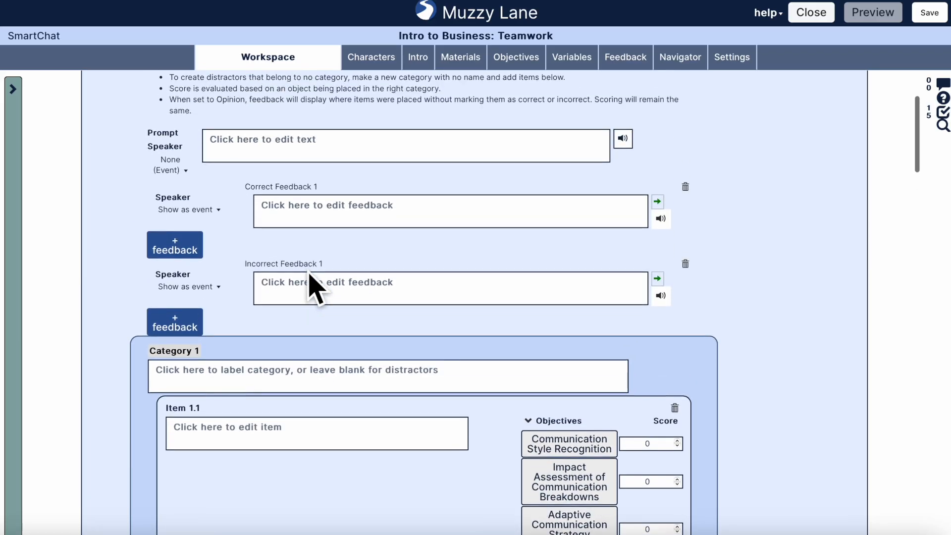
scroll(315, 287, "up", 3)
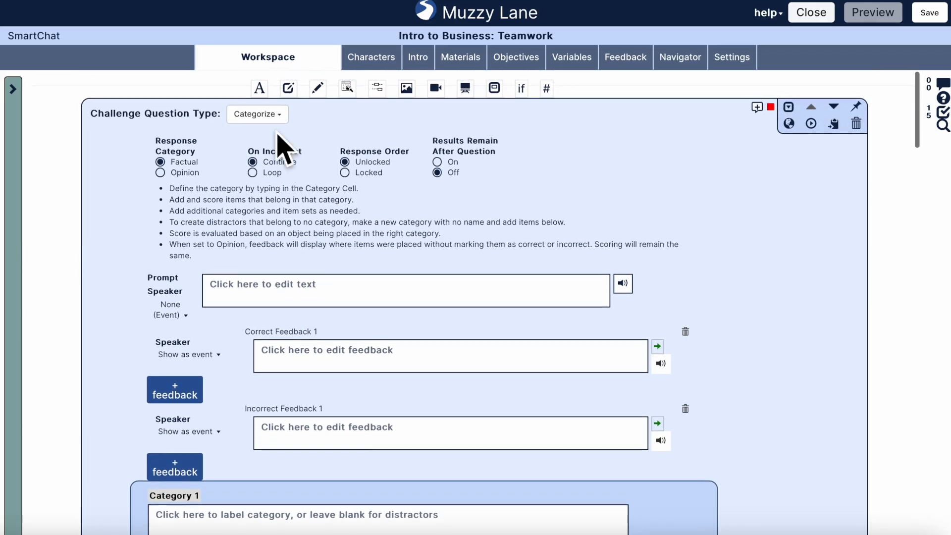
left_click(258, 113)
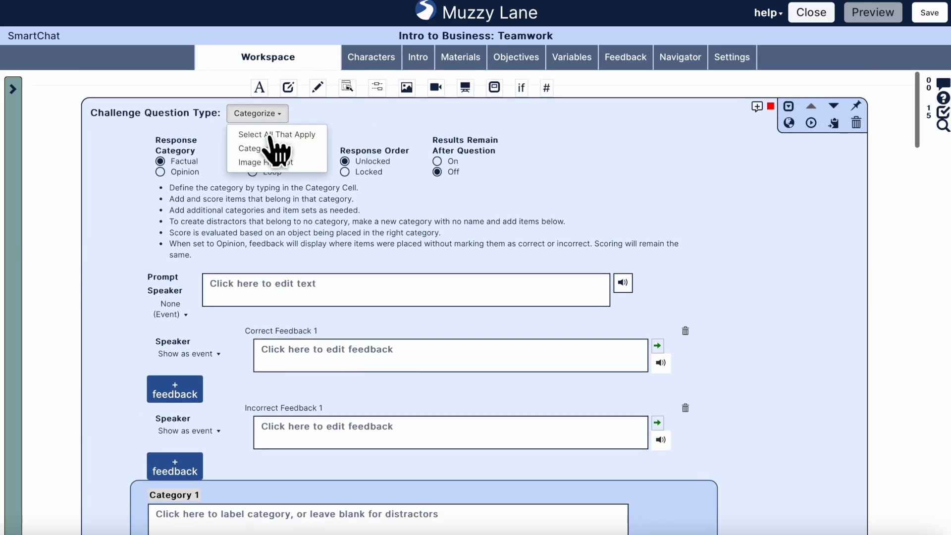
left_click(278, 163)
scroll(317, 379, "down", 3)
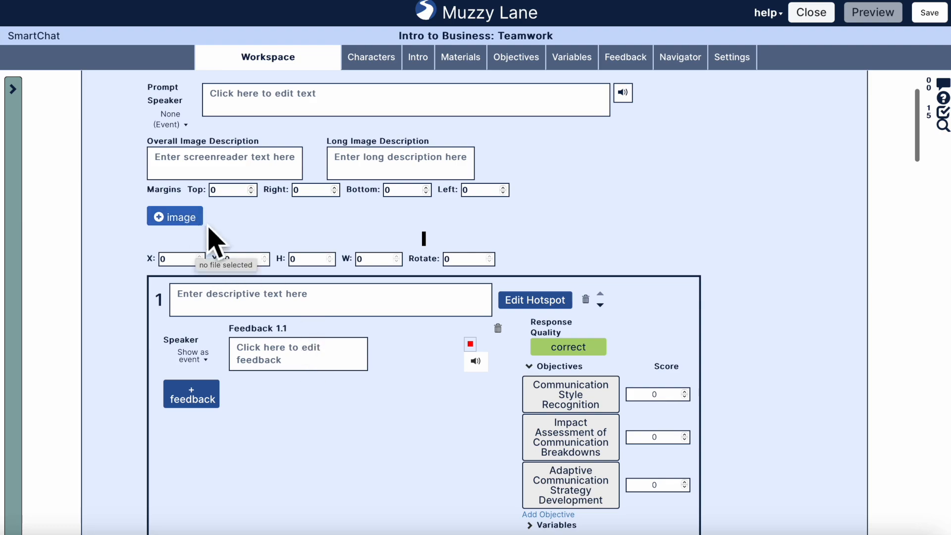
scroll(344, 308, "down", 3)
scroll(346, 307, "up", 5)
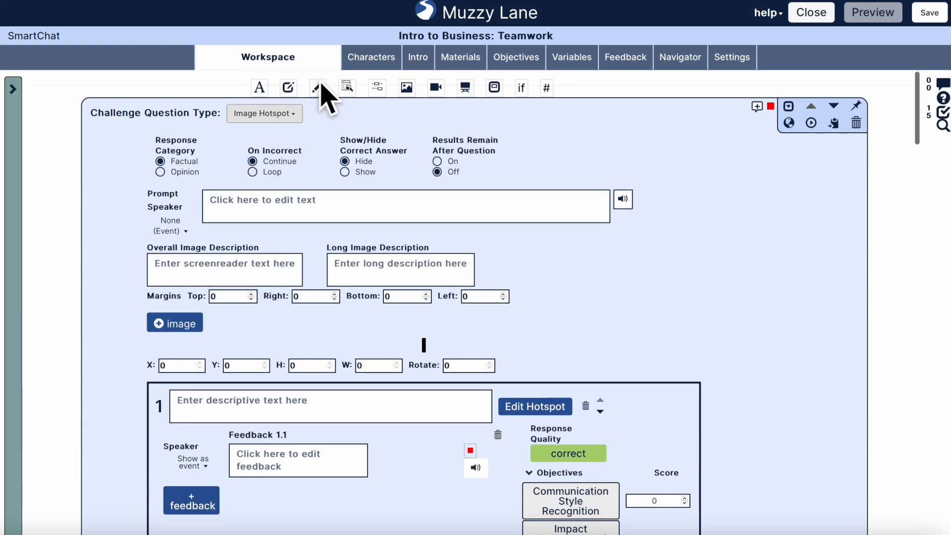
Step: Insert an AI-assessed Open Response question at the start with "sample answer" as the example of a correct answer
left_click(317, 90)
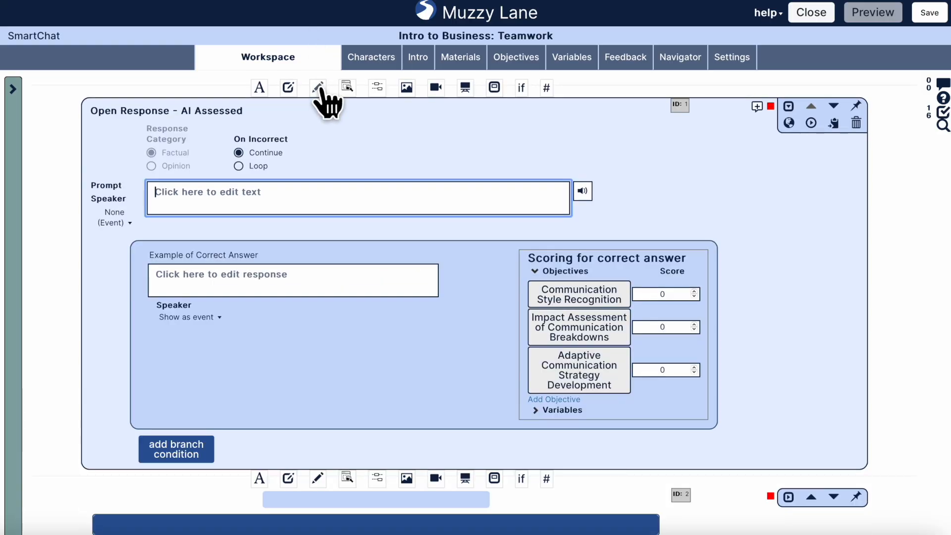
left_click(298, 275)
type("sam")
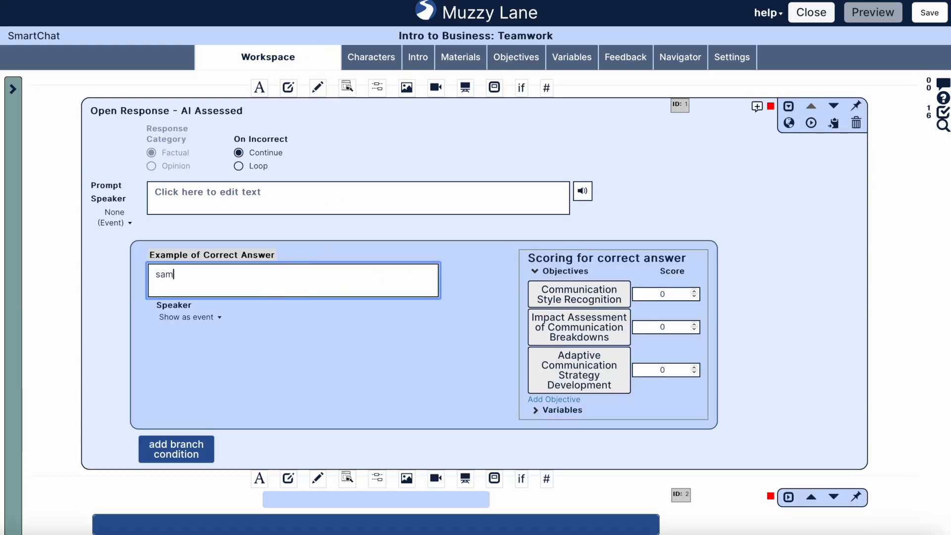
type("ple answer")
Step: Insert a Drag and Drop question at the start with two items in the first response category, and add a second response category
left_click(347, 88)
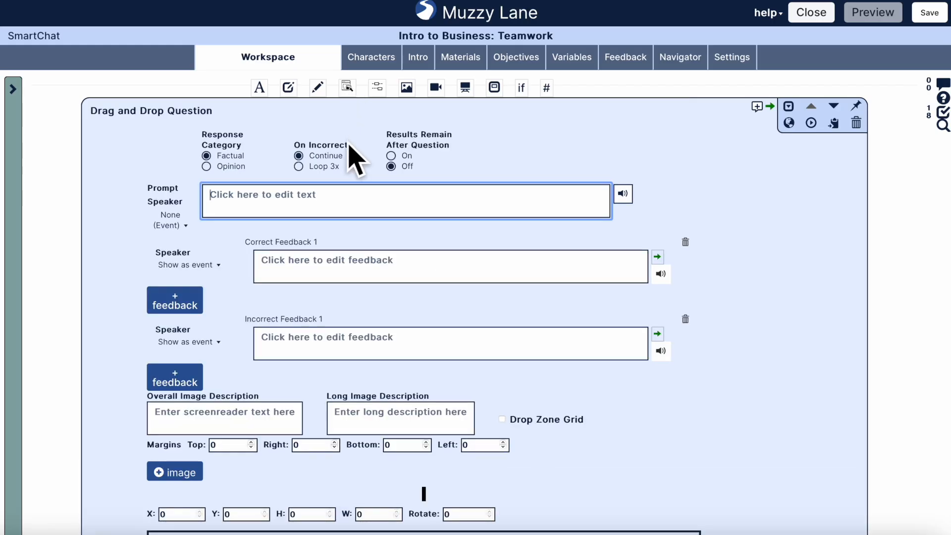
scroll(318, 233, "down", 4)
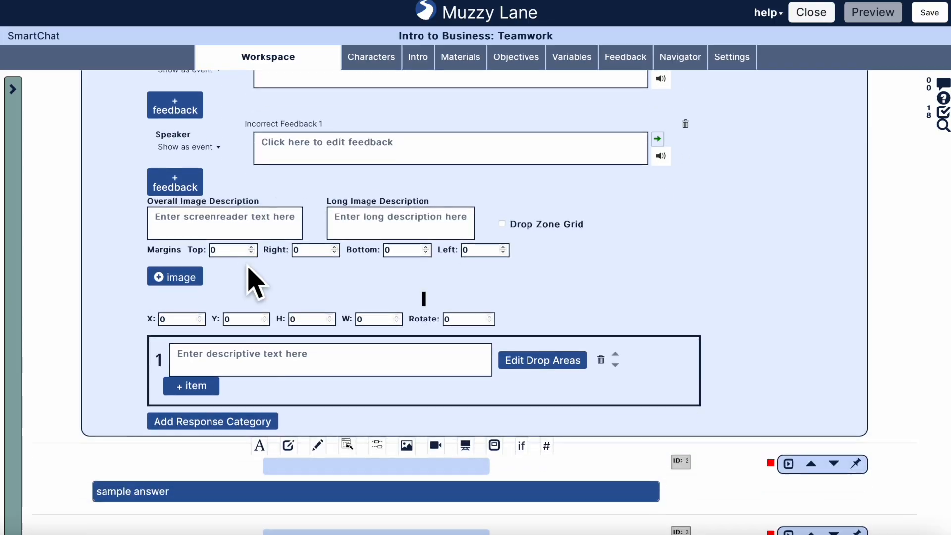
left_click(194, 386)
scroll(202, 403, "down", 5)
left_click(193, 347)
scroll(208, 399, "down", 5)
left_click(218, 306)
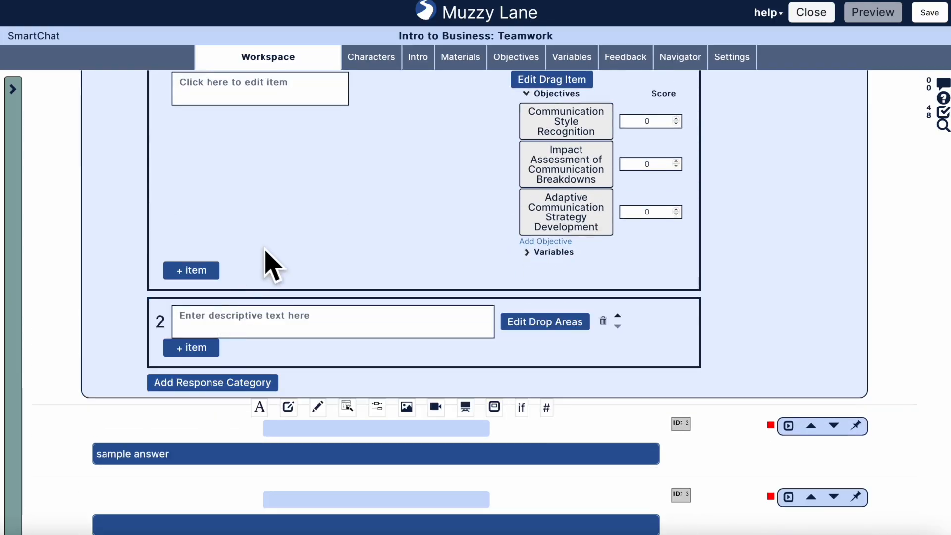
Step: Insert a Fill in the Blank question at the start, look over its fields, and open its list of question types
scroll(266, 251, "up", 7)
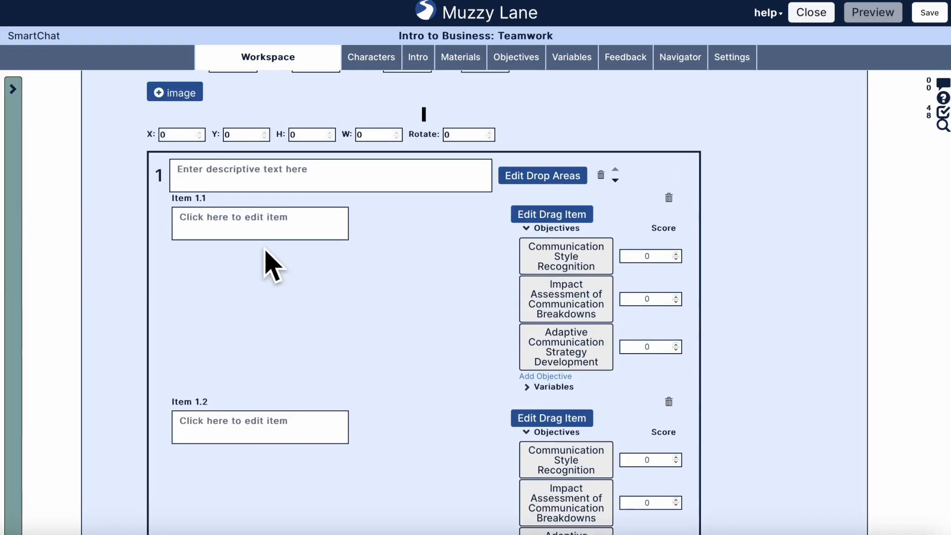
scroll(266, 252, "up", 7)
scroll(265, 252, "up", 1)
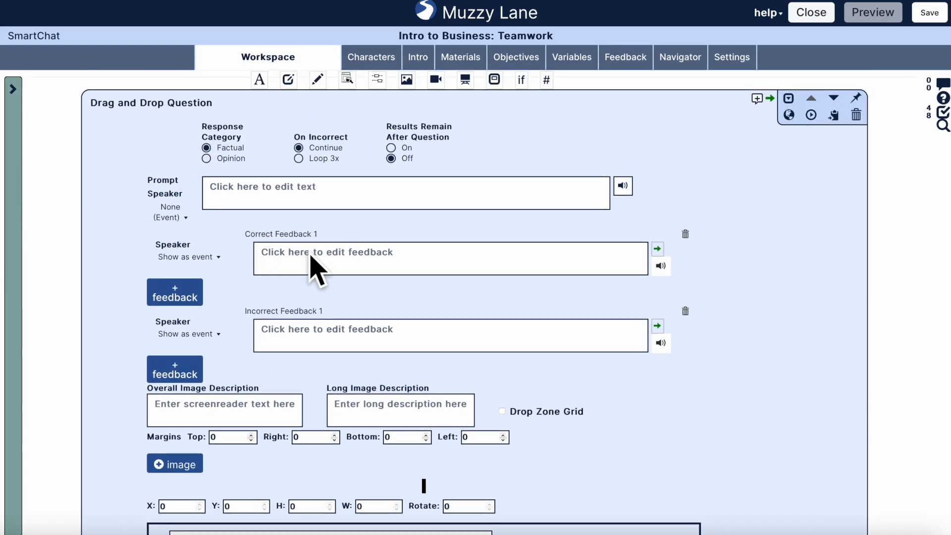
left_click(378, 88)
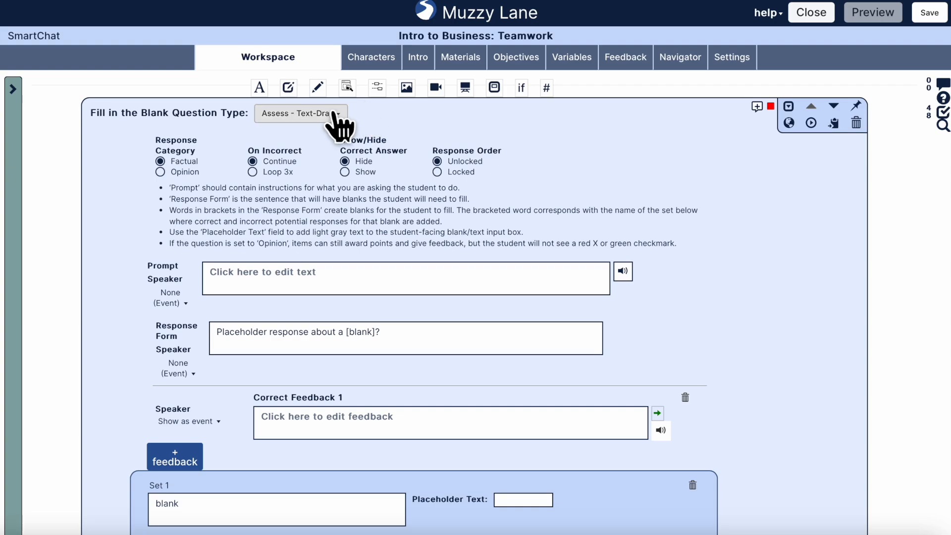
scroll(336, 322, "down", 2)
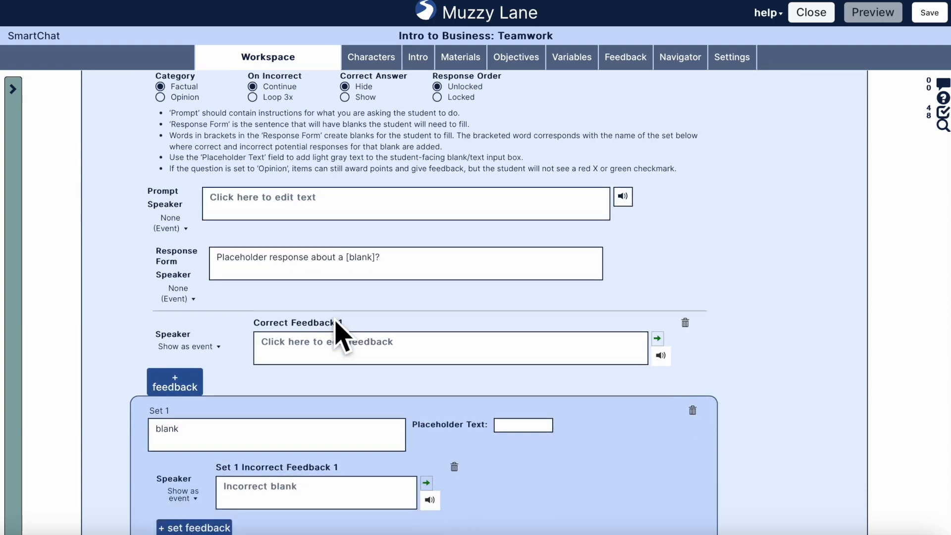
scroll(336, 322, "up", 2)
scroll(310, 365, "down", 12)
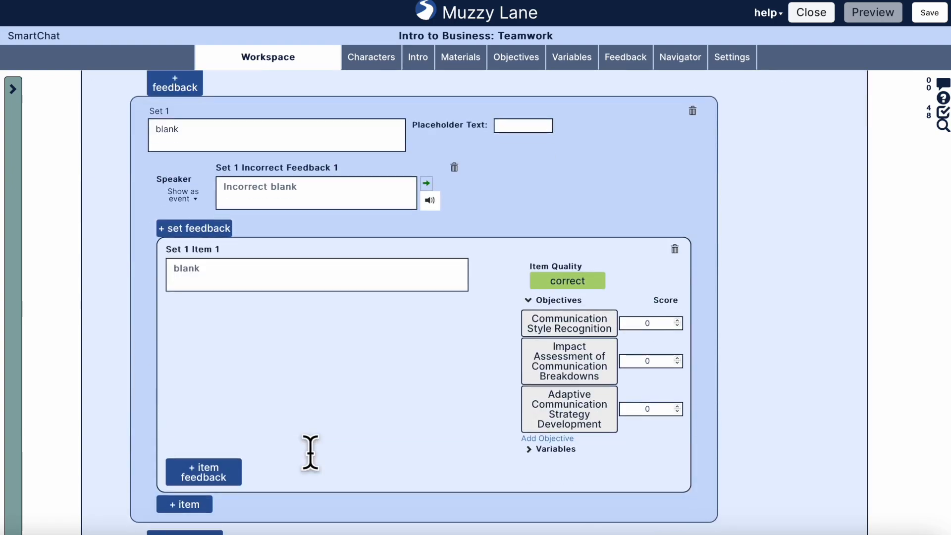
scroll(310, 451, "up", 12)
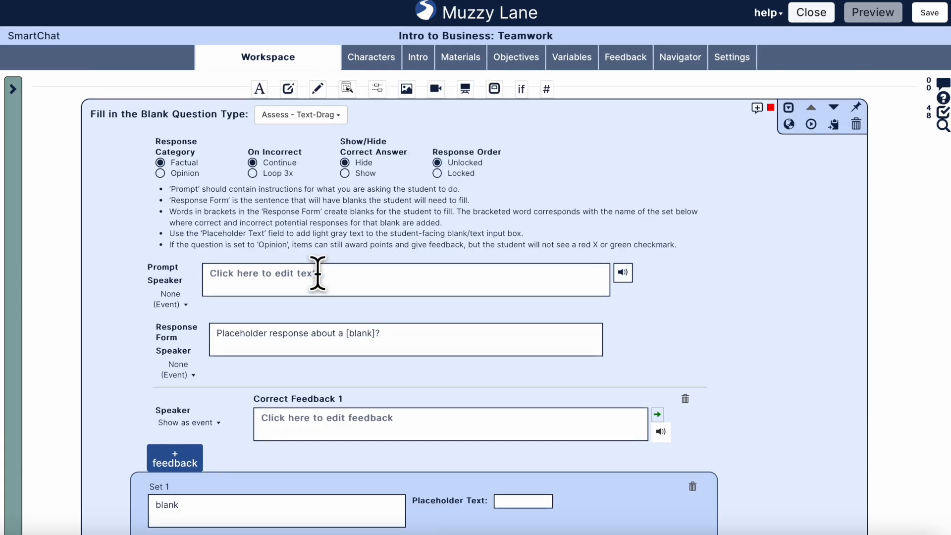
left_click(314, 119)
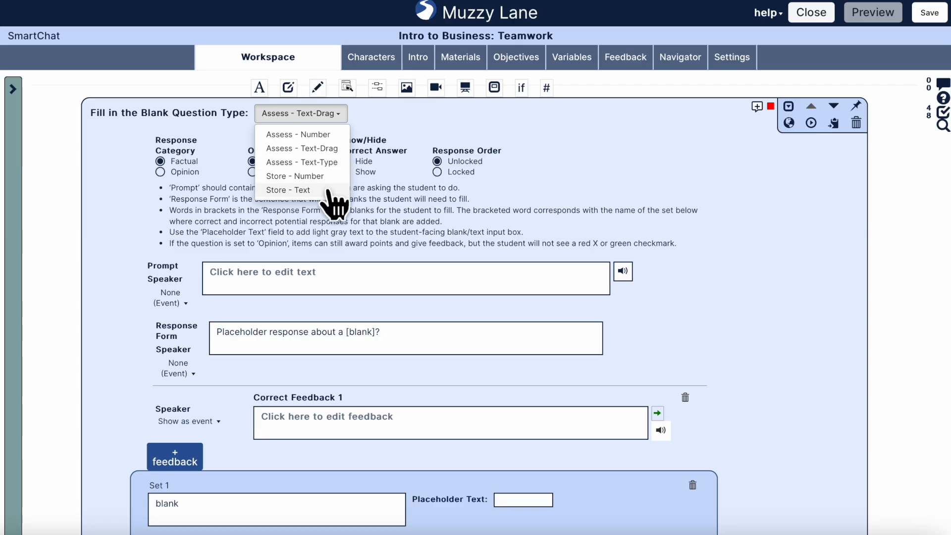
Step: Change the fill-in-the-blank question type to Assess - Number and look over its answer, tolerance and feedback settings
left_click(342, 152)
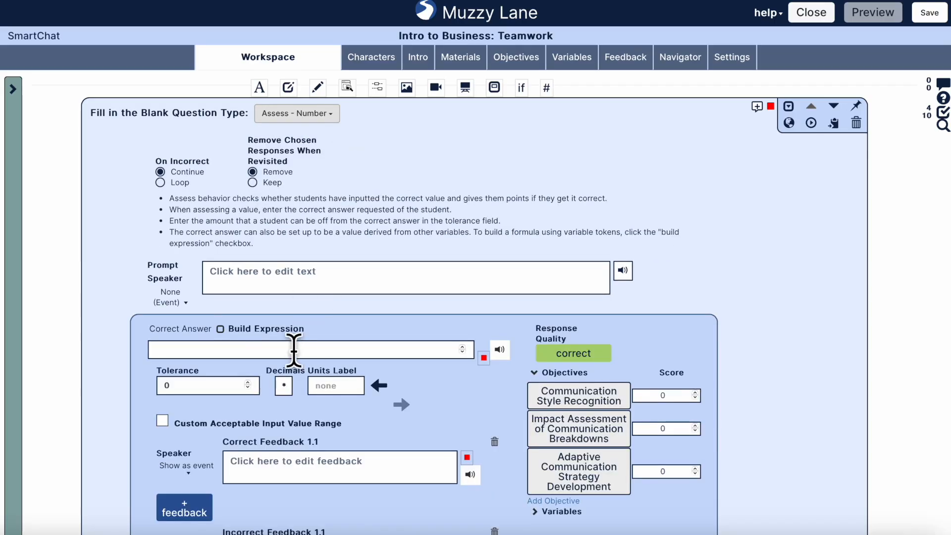
scroll(297, 363, "down", 2)
scroll(297, 309, "up", 2)
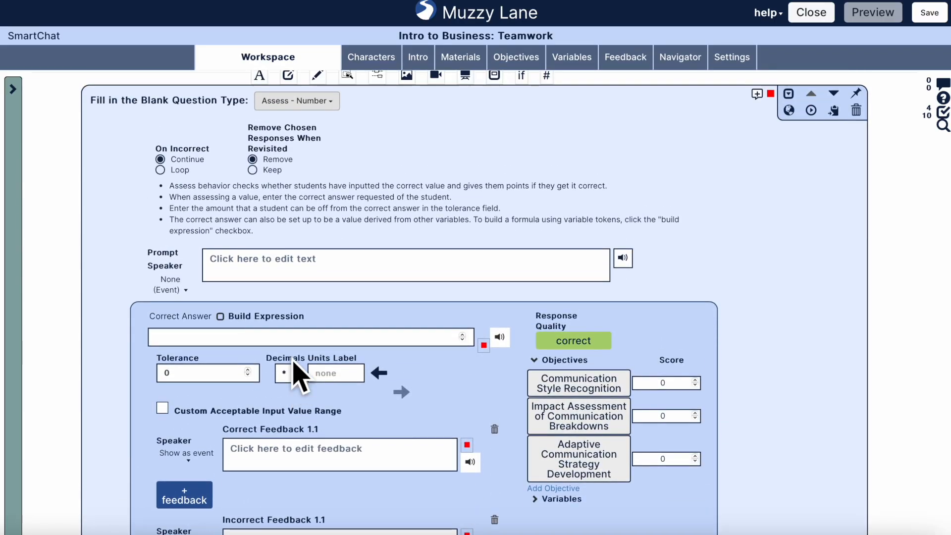
Step: Switch the fill-in-the-blank question type to Assess - Text-Drag and look over its response form, feedback and set fields
left_click(317, 105)
left_click(338, 137)
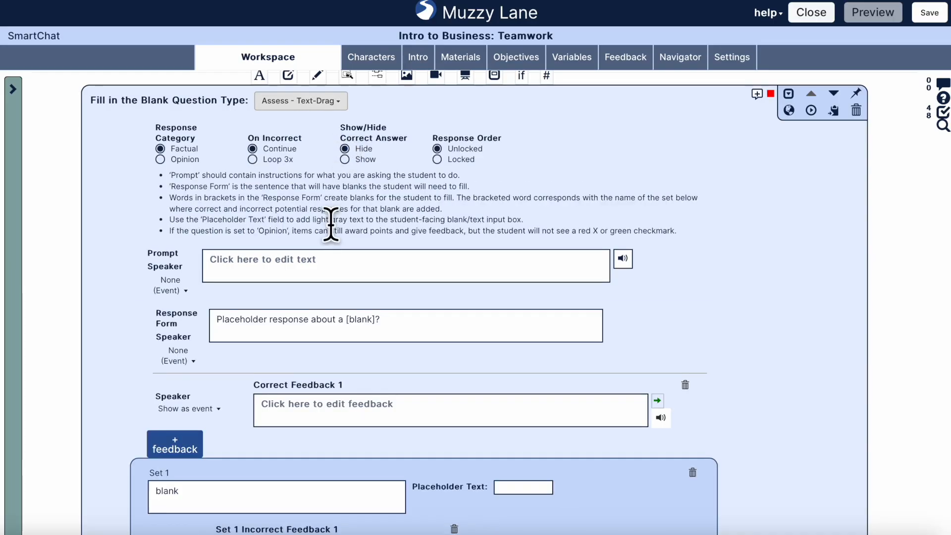
scroll(329, 233, "down", 6)
scroll(331, 223, "down", 2)
scroll(331, 224, "up", 5)
scroll(331, 224, "up", 3)
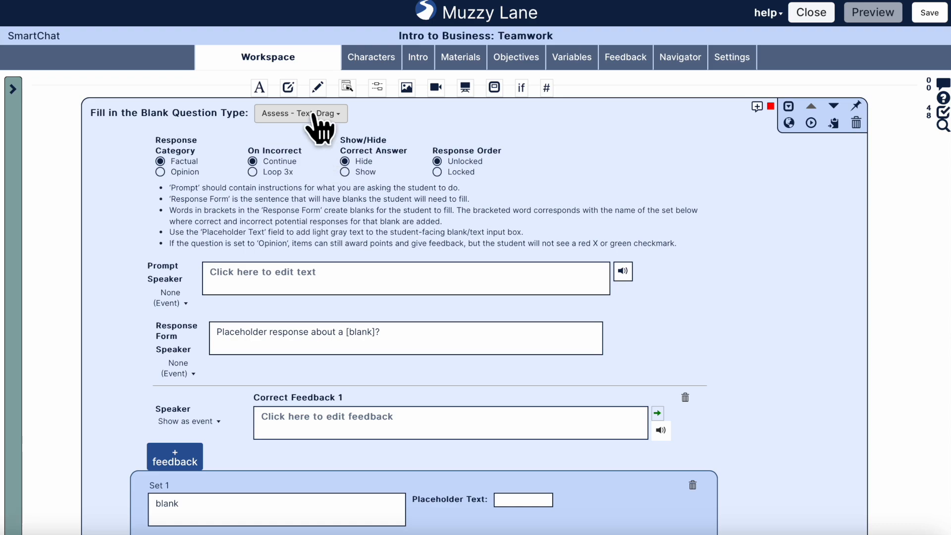
Step: Change the fill-in-the-blank question type to Assess - Text-Type and look over its capitalization tolerance and response fields
left_click(319, 115)
left_click(324, 163)
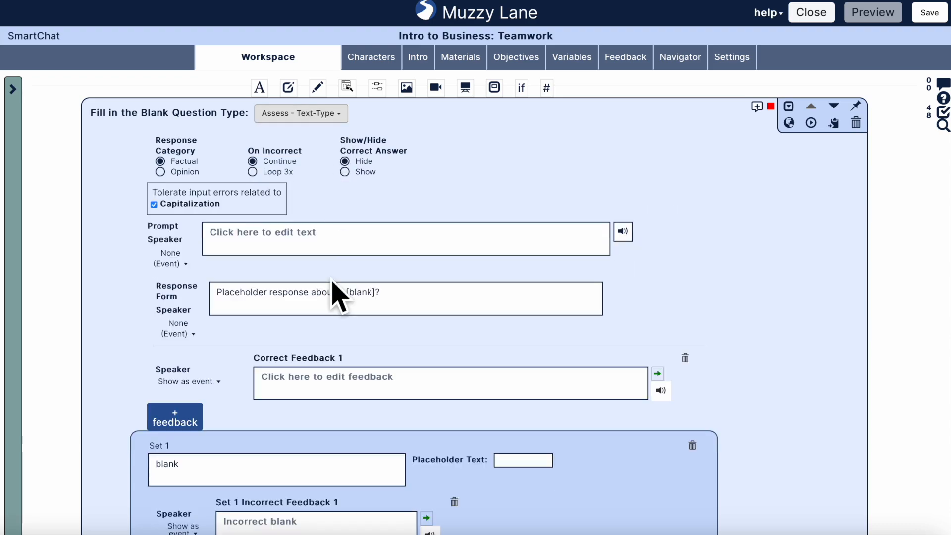
scroll(332, 290, "down", 4)
scroll(329, 297, "up", 4)
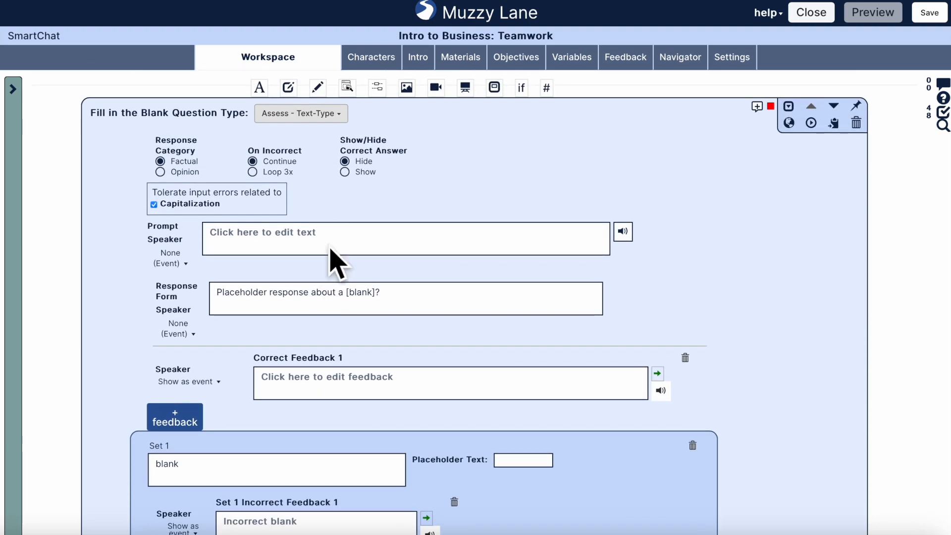
Step: Try the Store - Number question type, set the type to Store - Text, and start editing the empty prompt
left_click(325, 114)
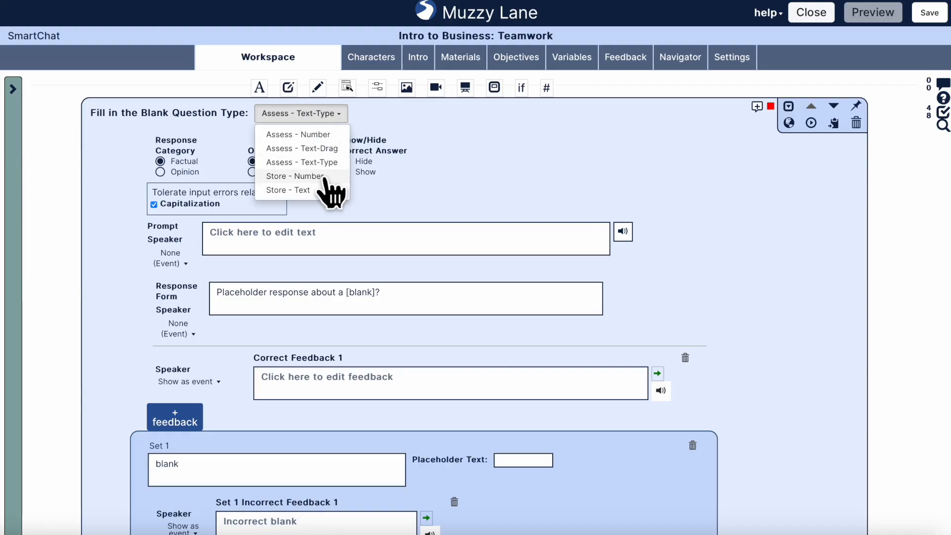
left_click(319, 177)
left_click(319, 118)
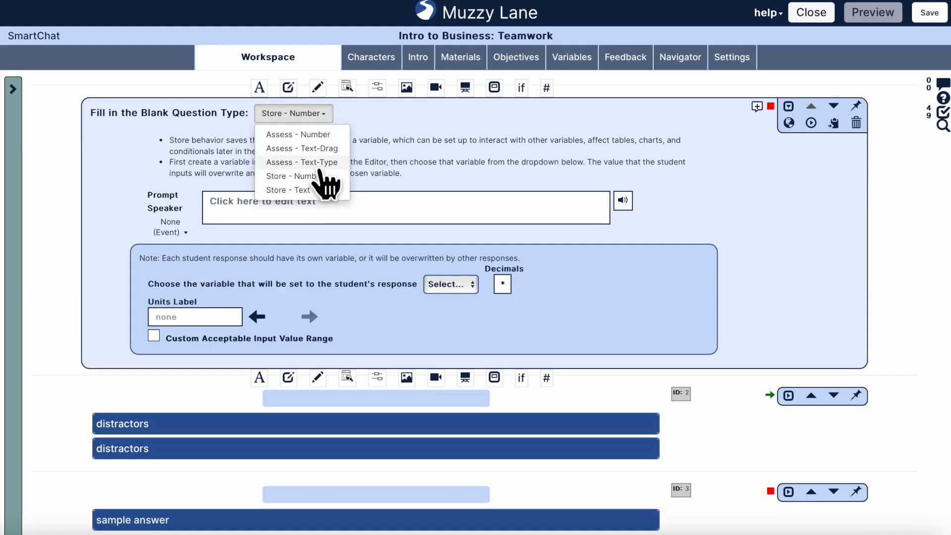
left_click(322, 188)
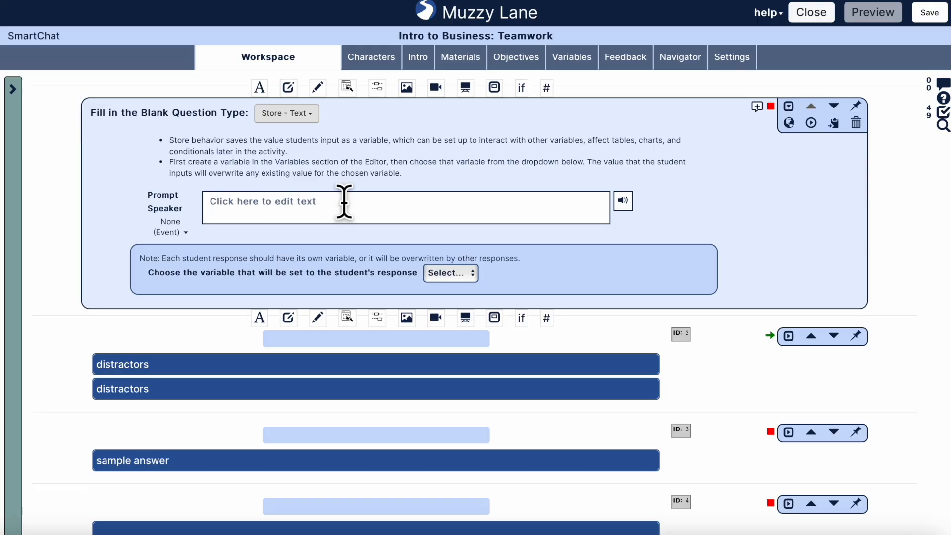
left_click(344, 202)
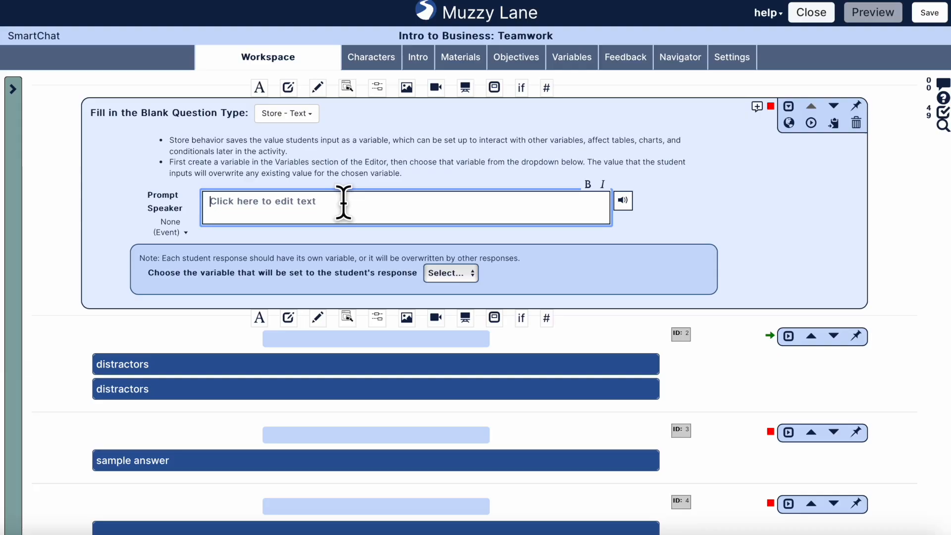
Step: Insert an image block at the start of the activity and set its image as decorative
left_click(406, 89)
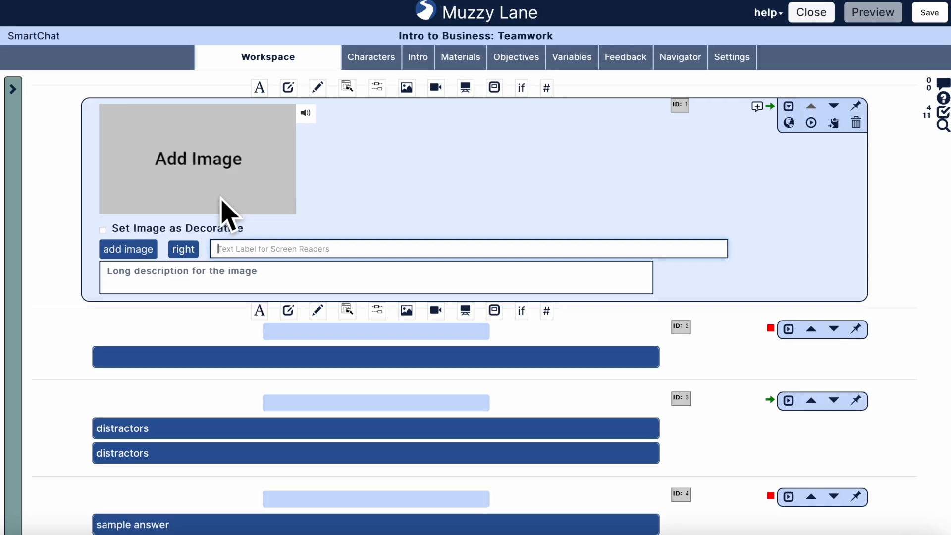
left_click(314, 272)
left_click(327, 248)
left_click(102, 230)
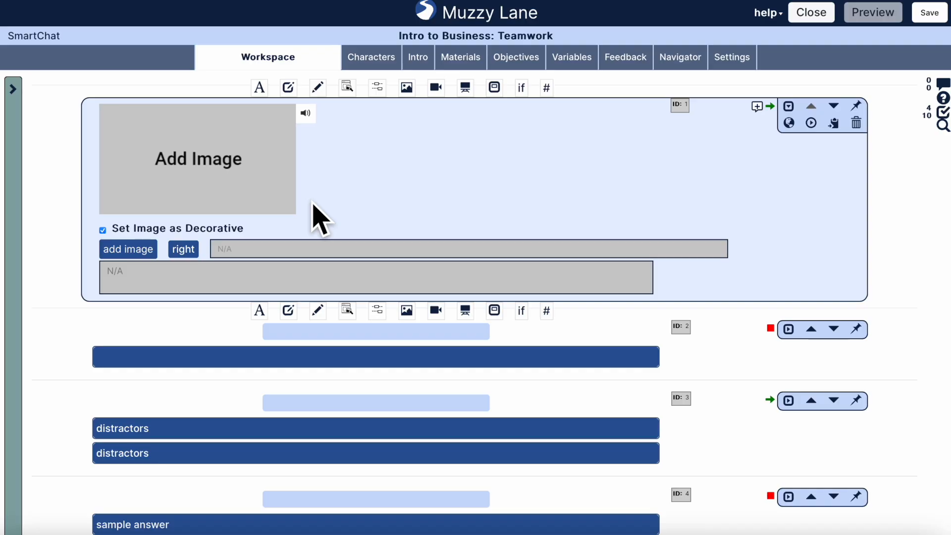
left_click(436, 87)
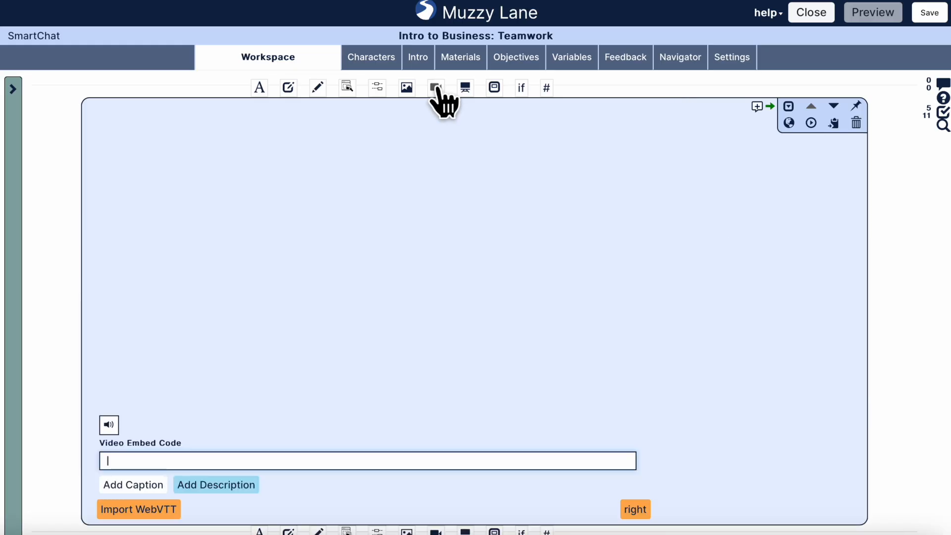
scroll(381, 241, "down", 1)
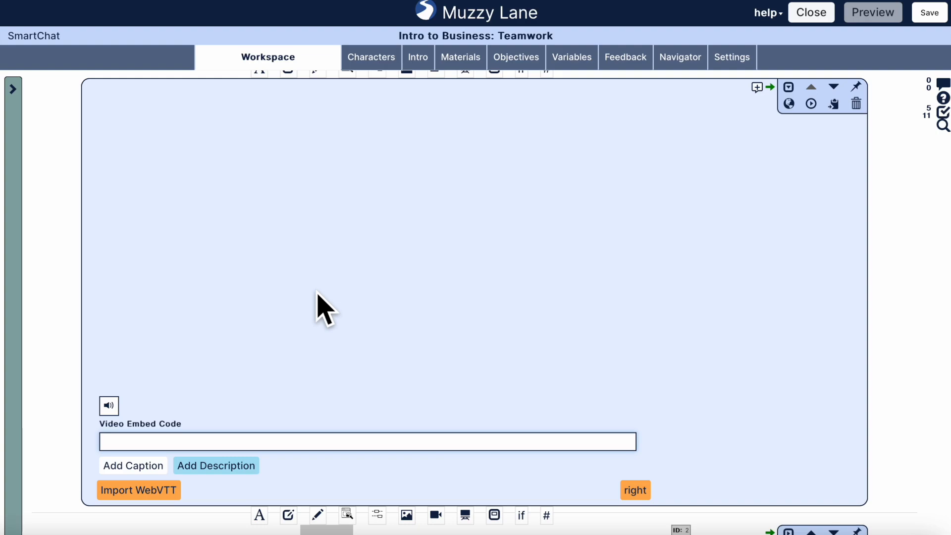
type("https://www.youtube.com/embed/LqKKH7V4O1w?si=4f0rD1U71hNLsVAM")
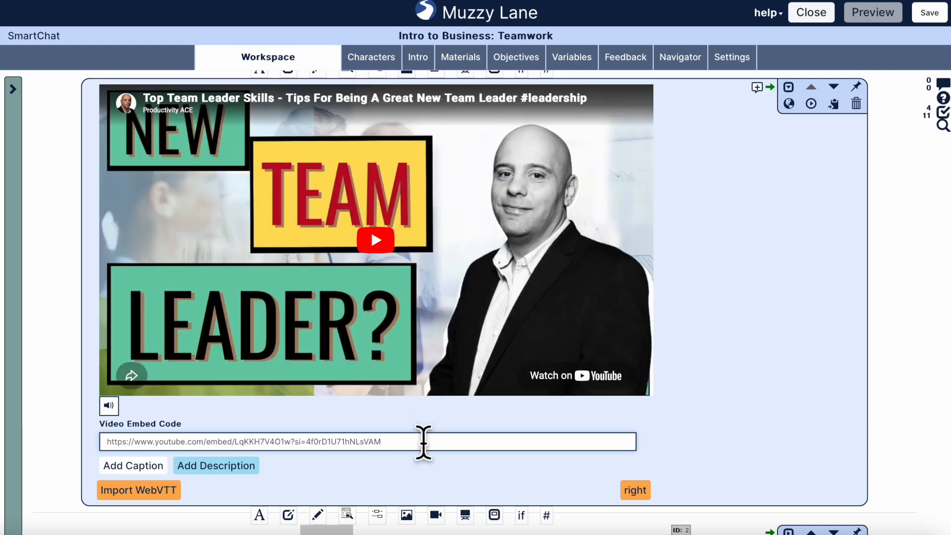
left_click(445, 482)
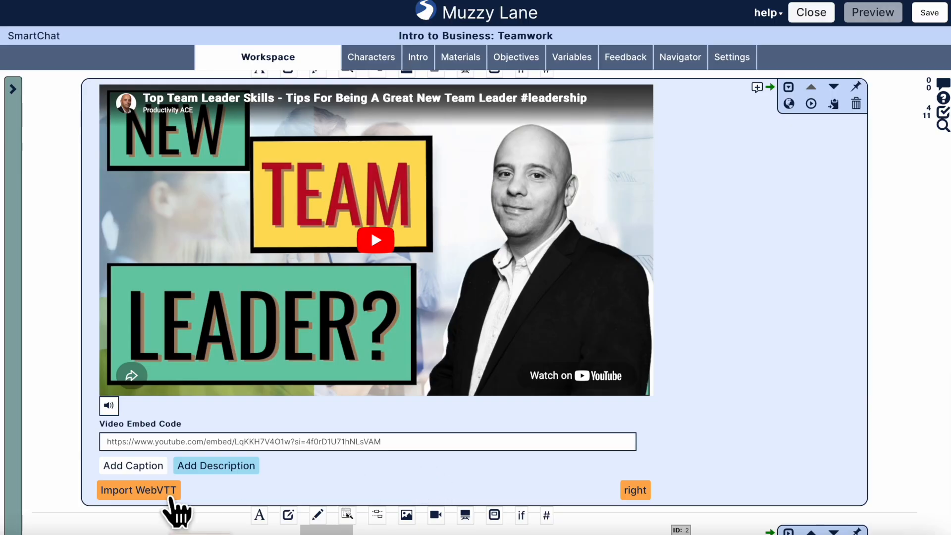
Step: Insert a panel control block at the start and look through its Influence Without Authority, Team Effectiveness Analysis and Team Dynamics Reference sections
scroll(520, 128, "up", 1)
left_click(465, 89)
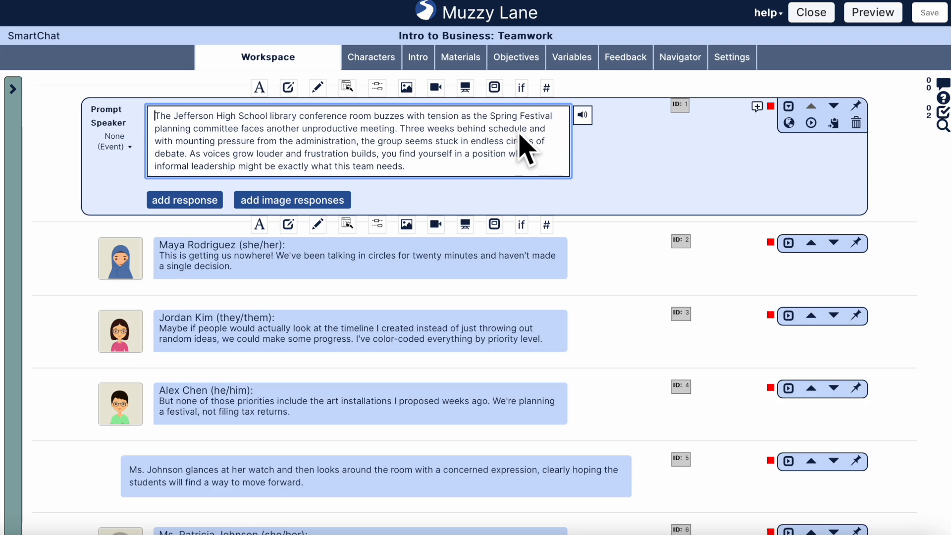
left_click(494, 89)
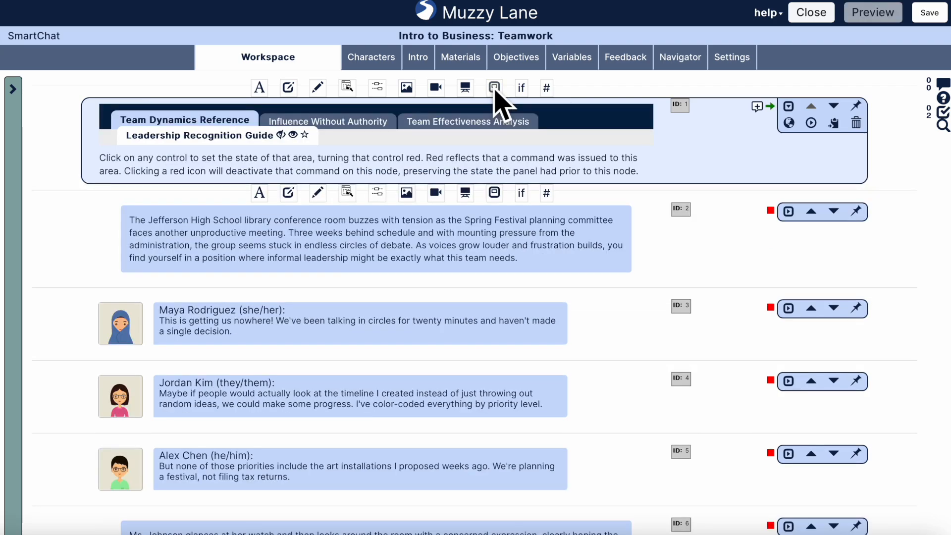
left_click(375, 124)
left_click(438, 126)
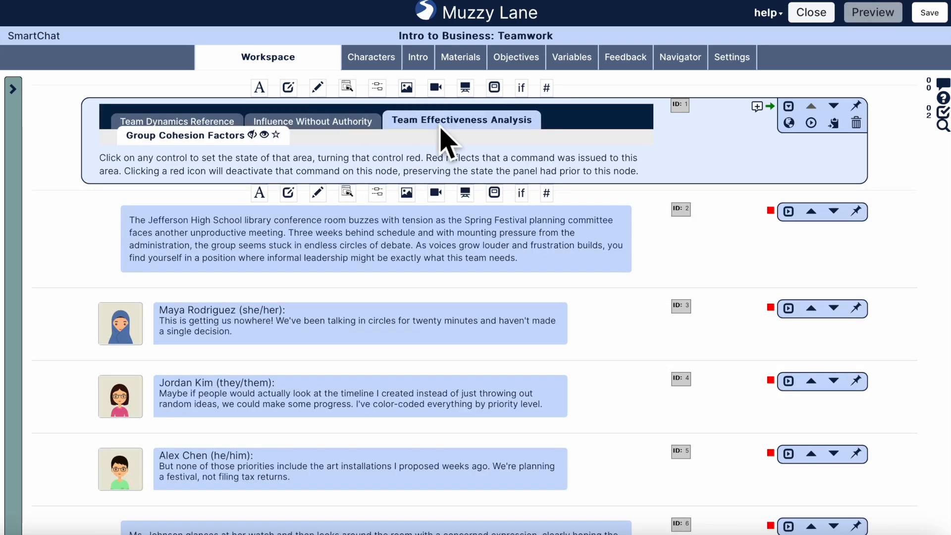
left_click(205, 125)
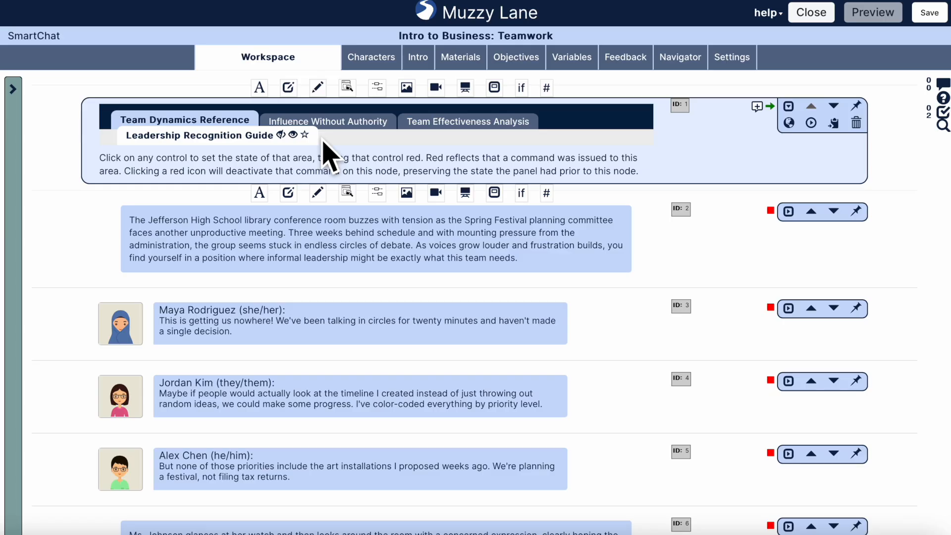
Step: Try the hide command on the Leadership Recognition Guide, switch it to visible, and apply its star command
left_click(281, 136)
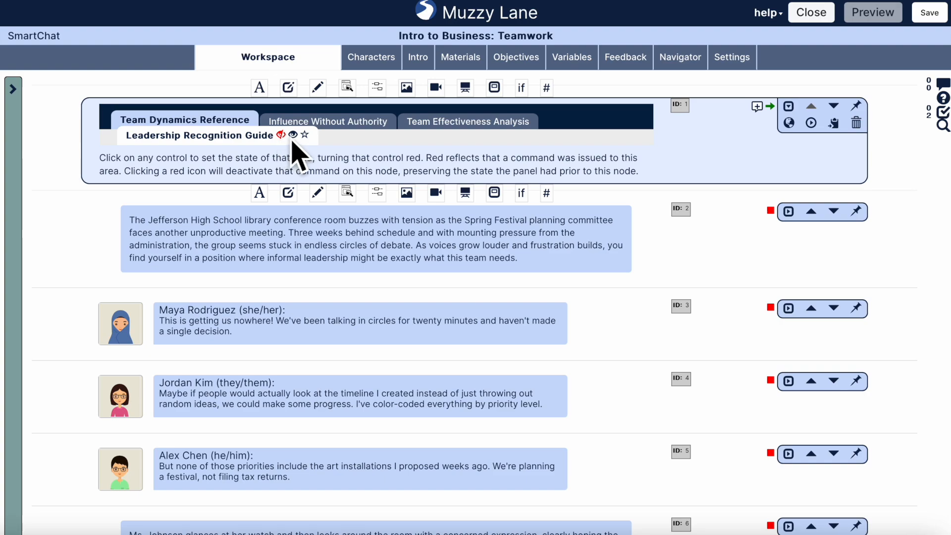
left_click(292, 136)
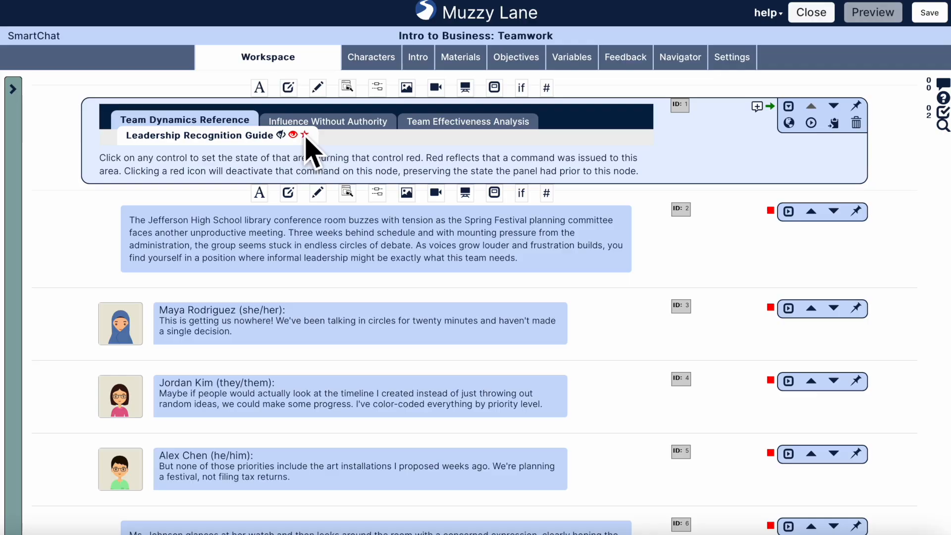
left_click(306, 137)
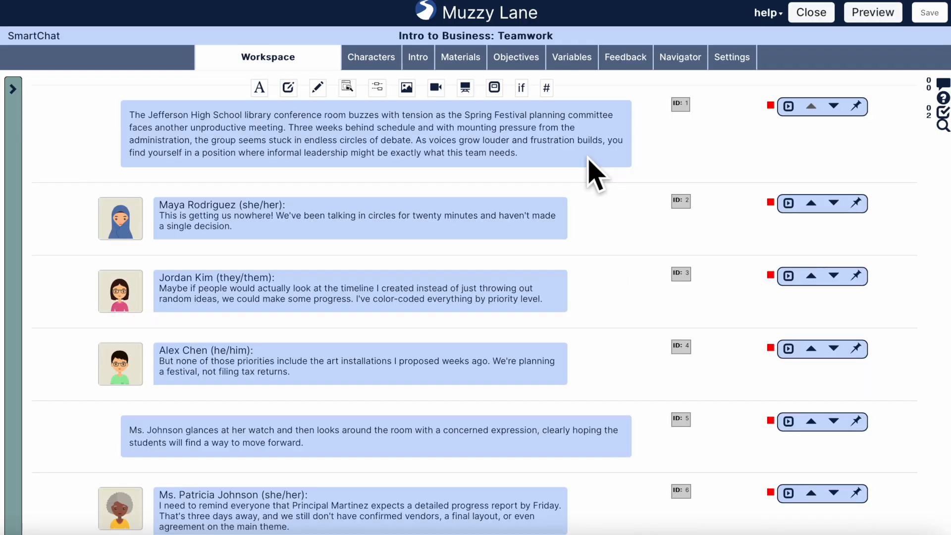
Step: Insert a conditional node at the start with the condition Overall Score ≥ 0.85
left_click(521, 90)
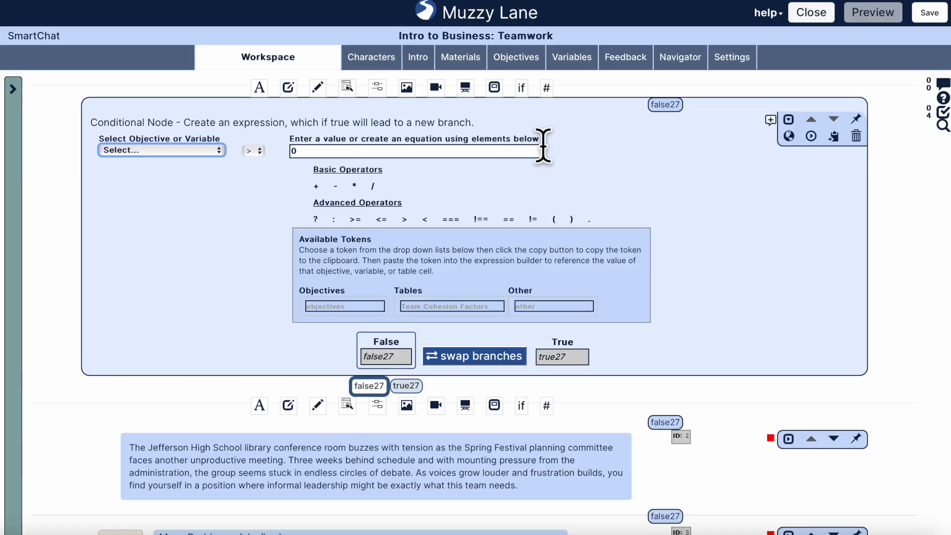
left_click(213, 151)
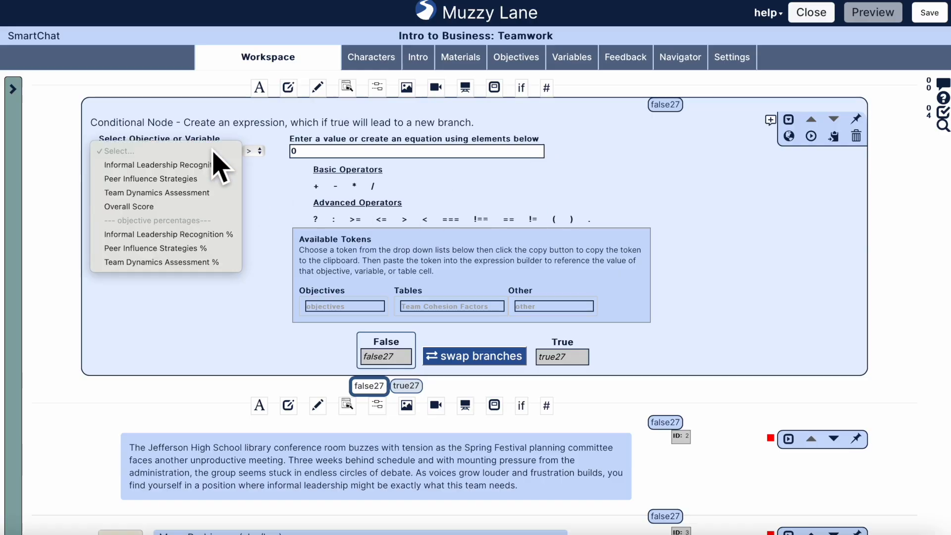
left_click(204, 206)
left_click(326, 151)
type(".85")
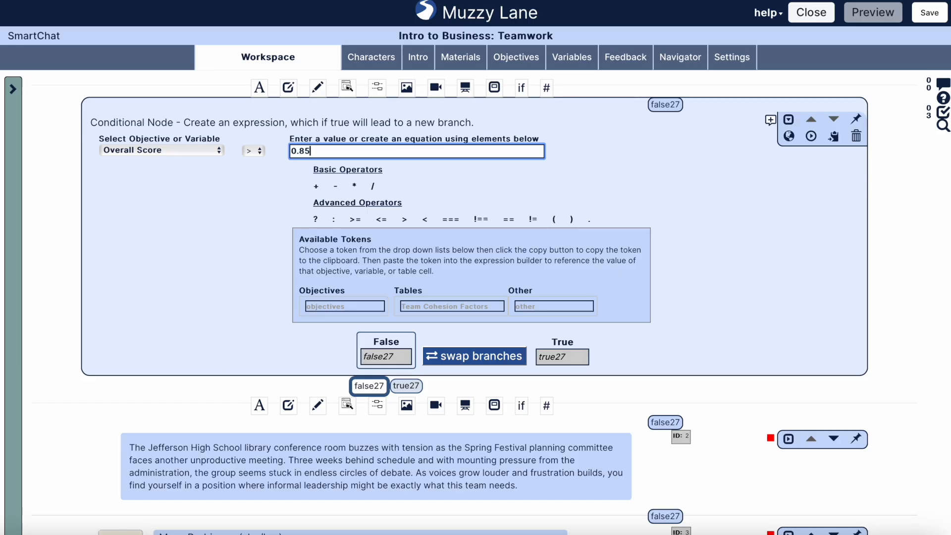
left_click(254, 151)
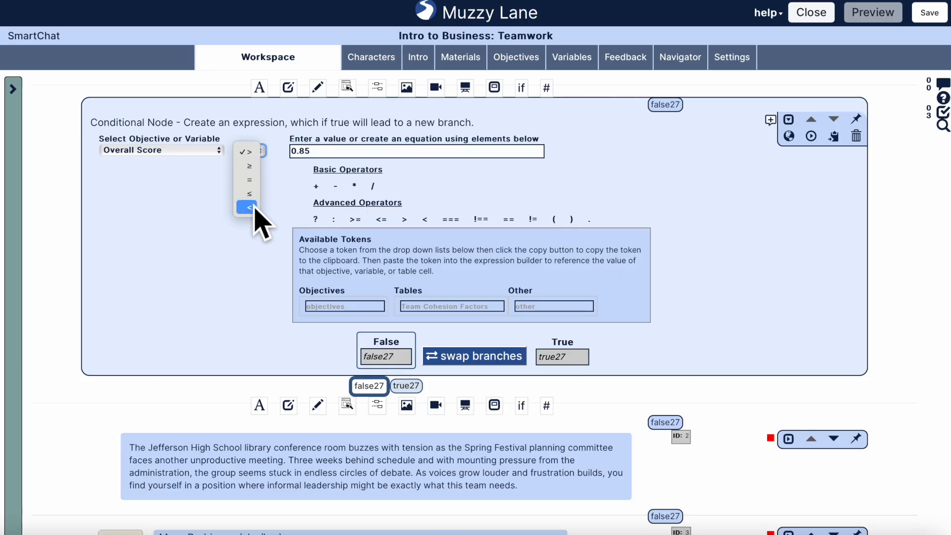
left_click(251, 167)
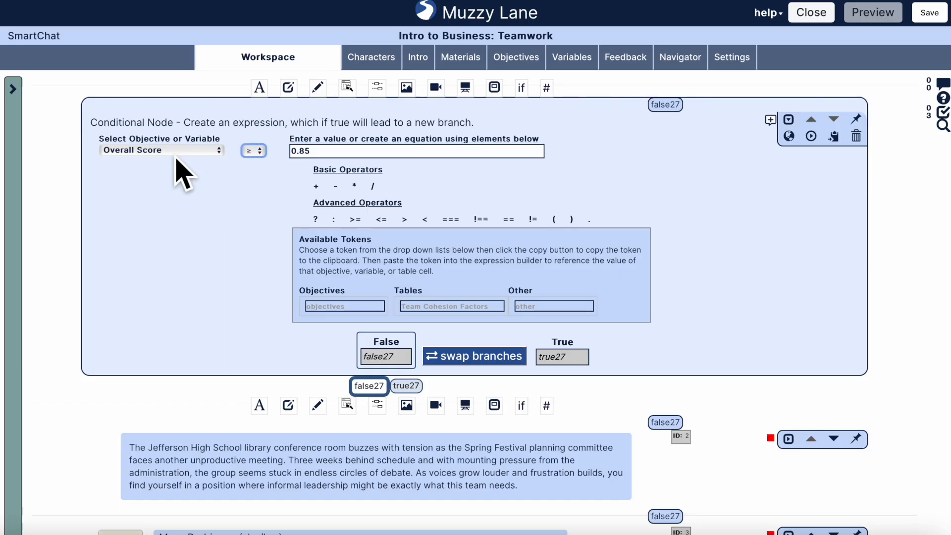
Step: Insert a score node at the start and enter "replace" as its overwrite value
left_click(547, 88)
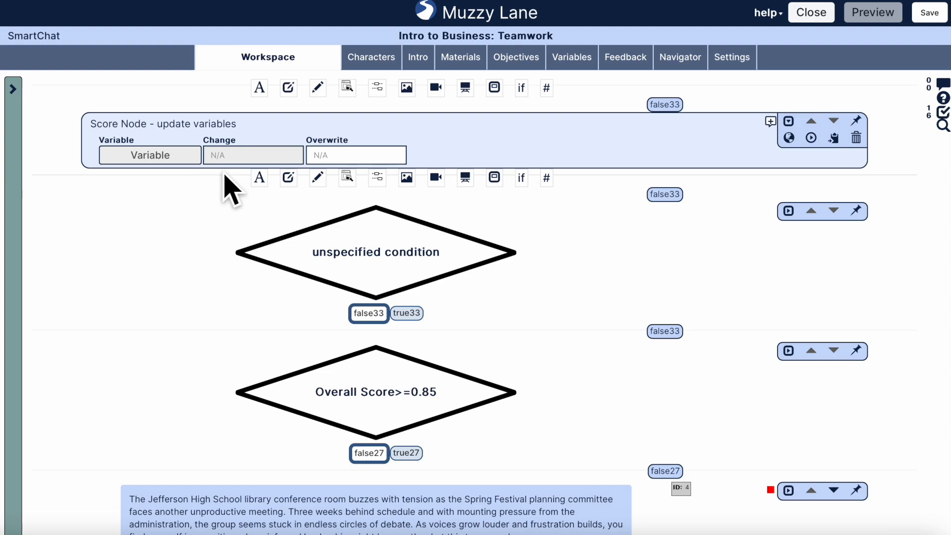
left_click(344, 153)
type("replace")
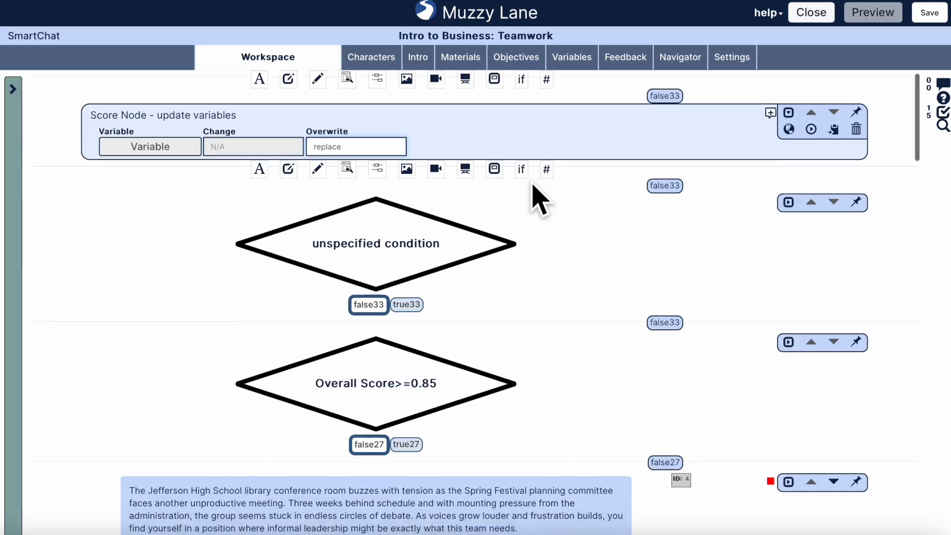
Step: Open the narration block about the Jefferson High School library conference room for editing
scroll(530, 195, "down", 6)
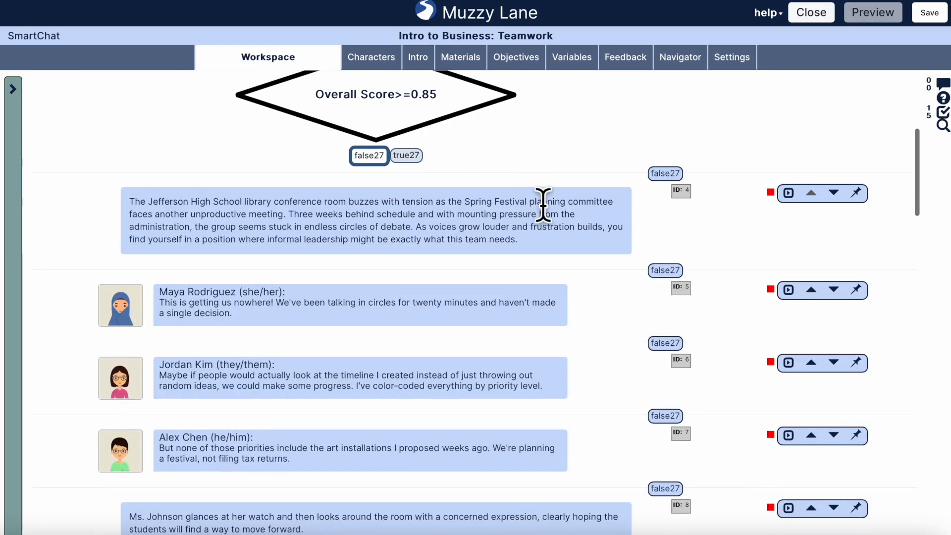
left_click(605, 218)
left_click(789, 115)
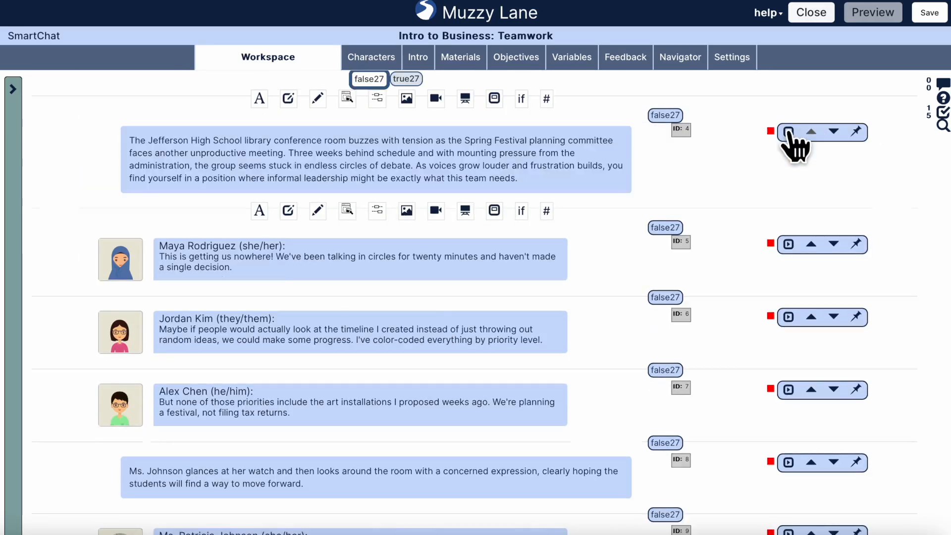
left_click(789, 132)
left_click(789, 132)
left_click(789, 133)
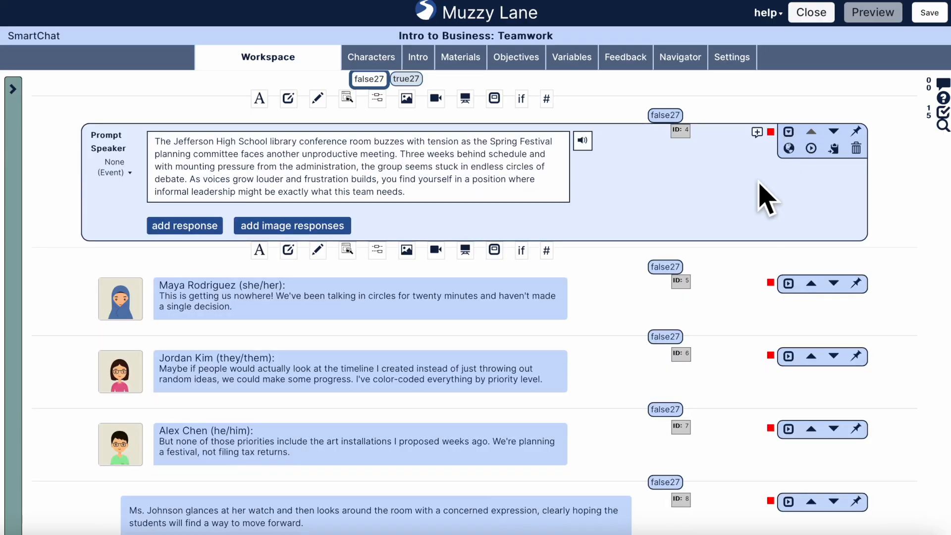
Step: Open the character dialogue block about the color-coded timeline for editing and look over its controls
left_click(555, 303)
left_click(547, 291)
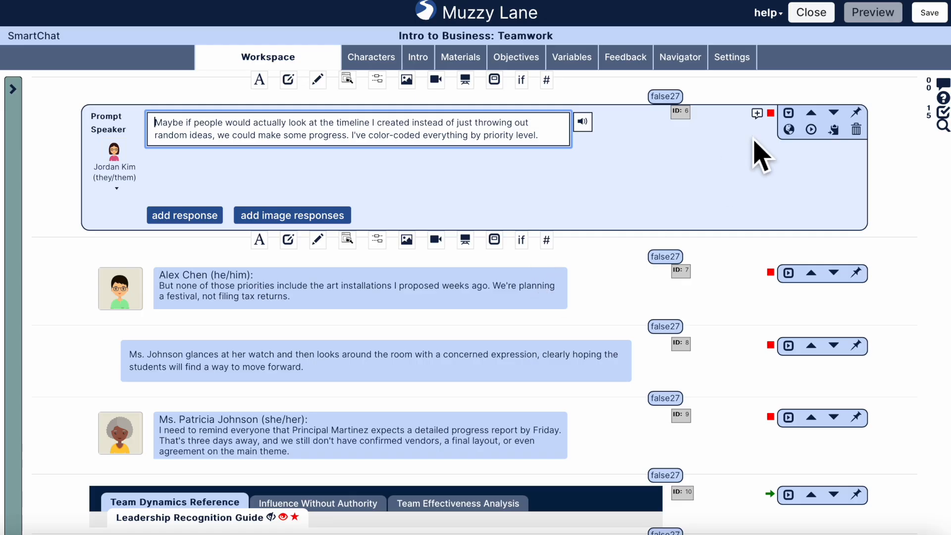
scroll(753, 149, "up", 1)
scroll(758, 156, "down", 1)
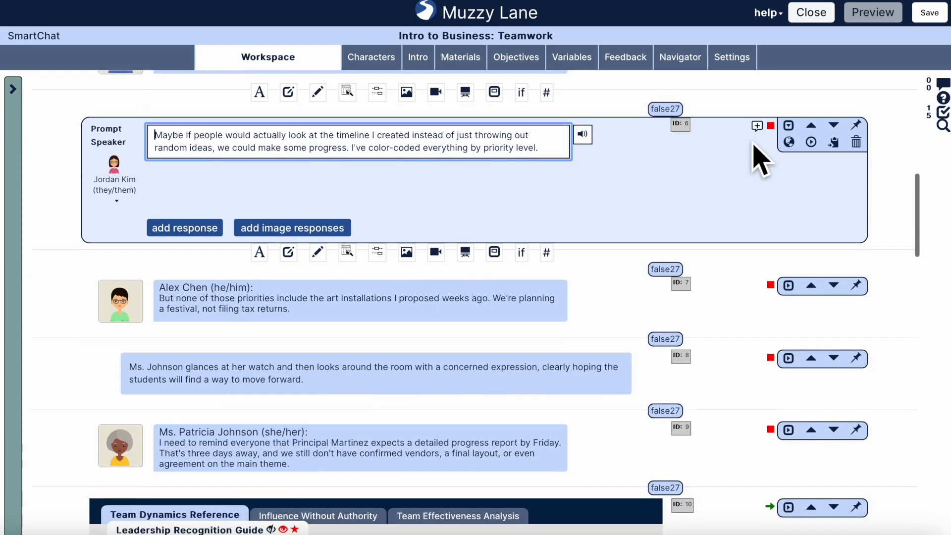
Step: Open the dialogue block about the proposed art installations, collapse it and reopen it for editing
left_click(532, 299)
scroll(639, 188, "up", 1)
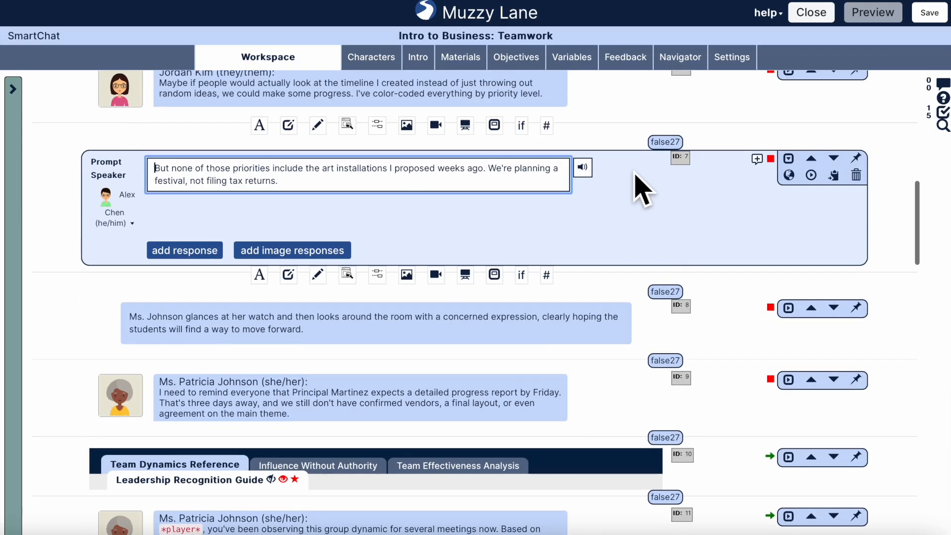
left_click(789, 160)
left_click(788, 160)
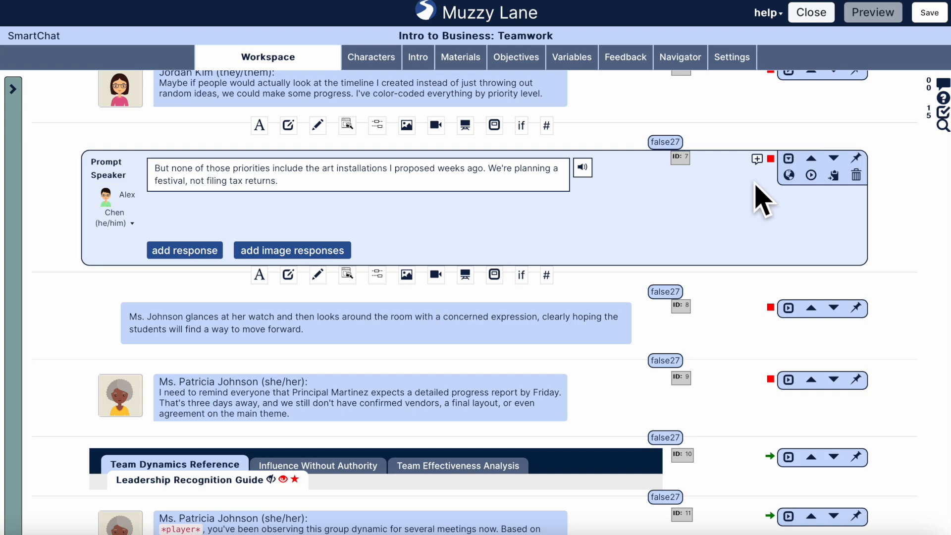
Step: Move the art installations dialogue block down two positions and back up to its original place
left_click(834, 160)
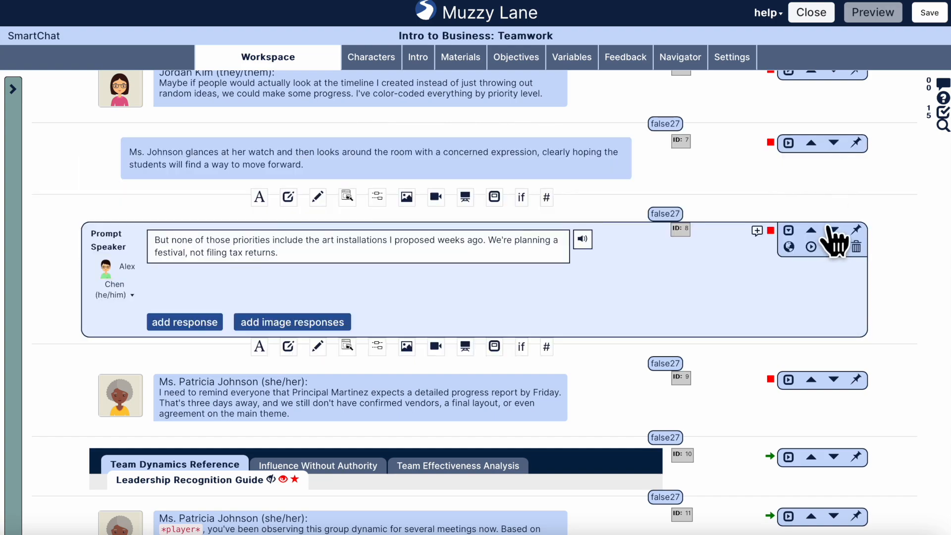
left_click(833, 230)
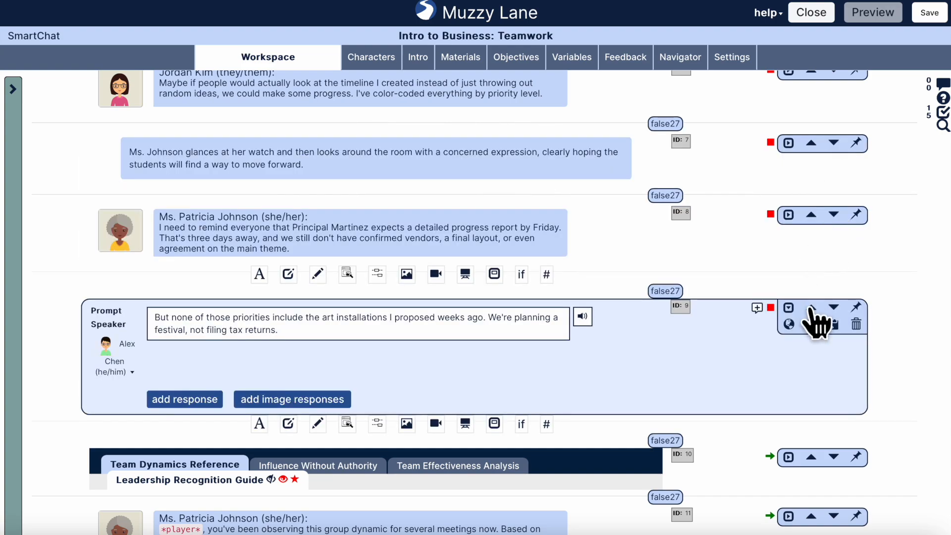
left_click(811, 308)
left_click(811, 231)
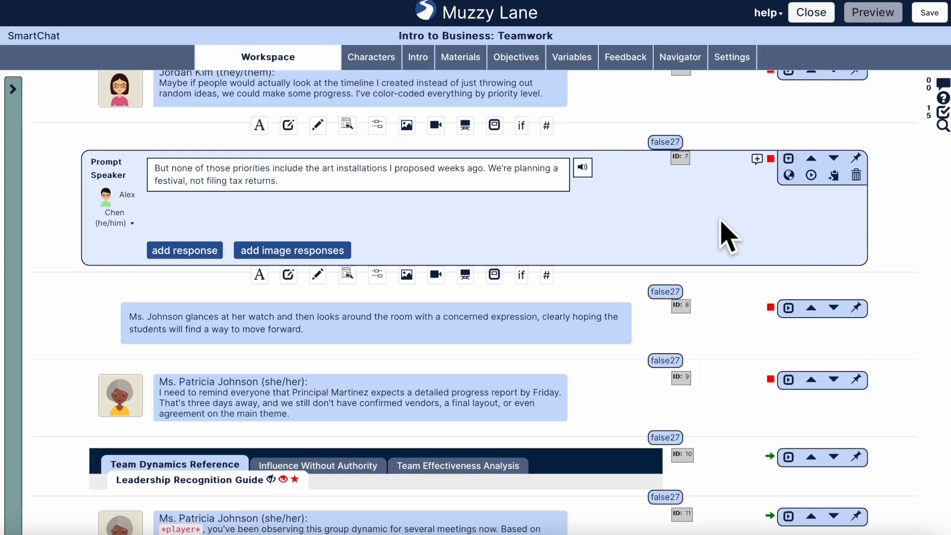
Step: Pin the art installations block open, and open and pin the two blocks that follow it
left_click(857, 159)
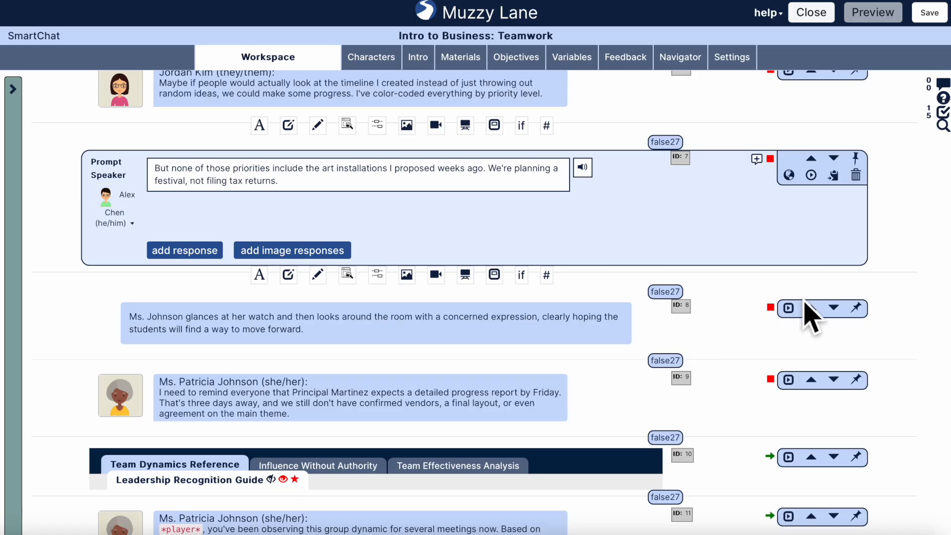
left_click(789, 308)
left_click(855, 293)
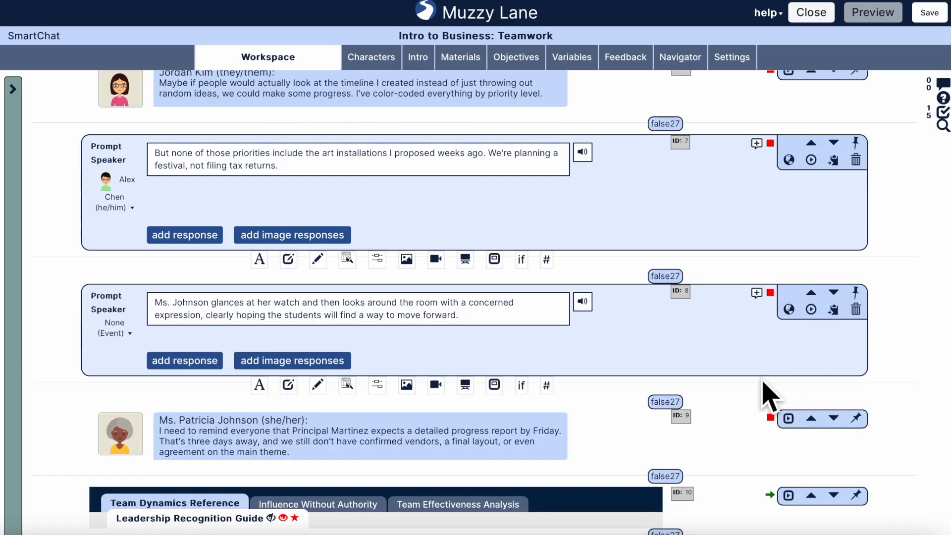
scroll(767, 389, "down", 1)
left_click(789, 382)
left_click(856, 367)
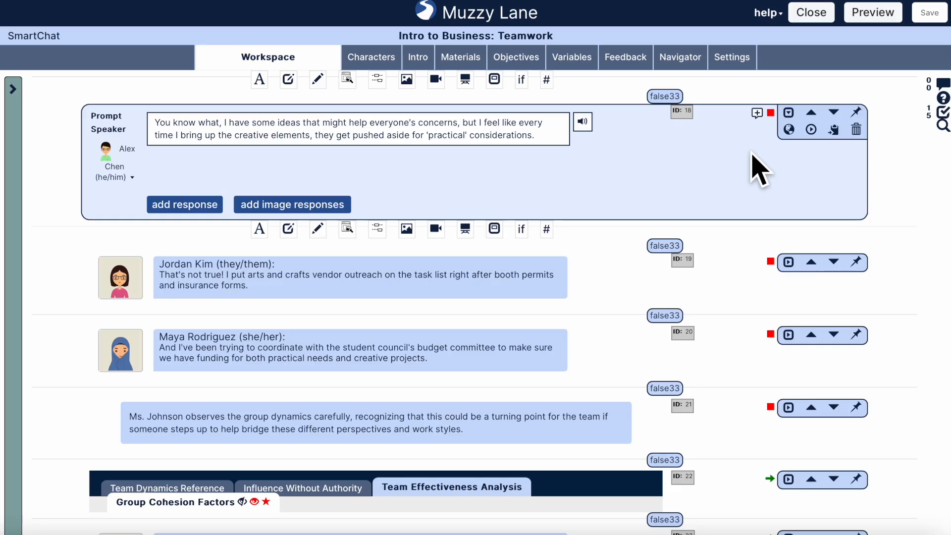
Step: View the dialogue block about creative elements being pushed aside in the Navigator, open its node there and return to it in the Workspace
left_click(789, 129)
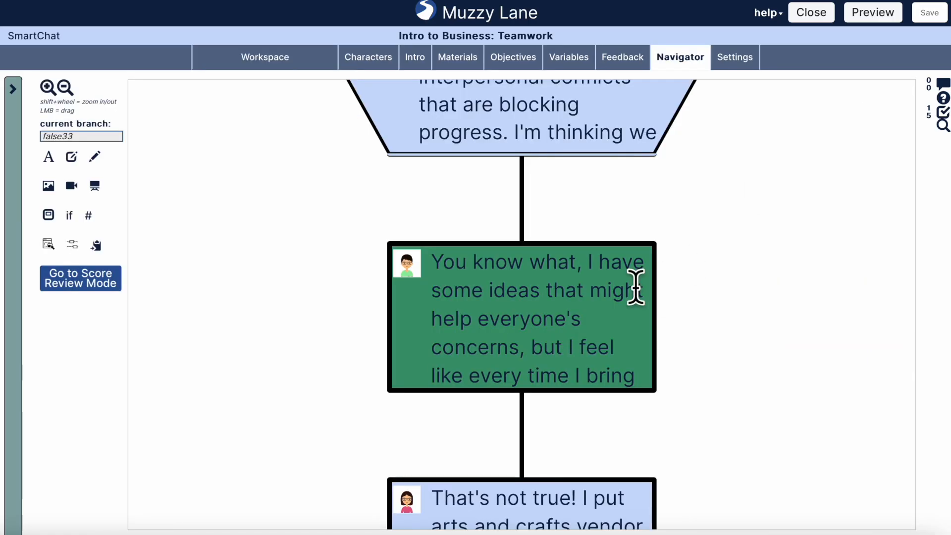
left_click(646, 340)
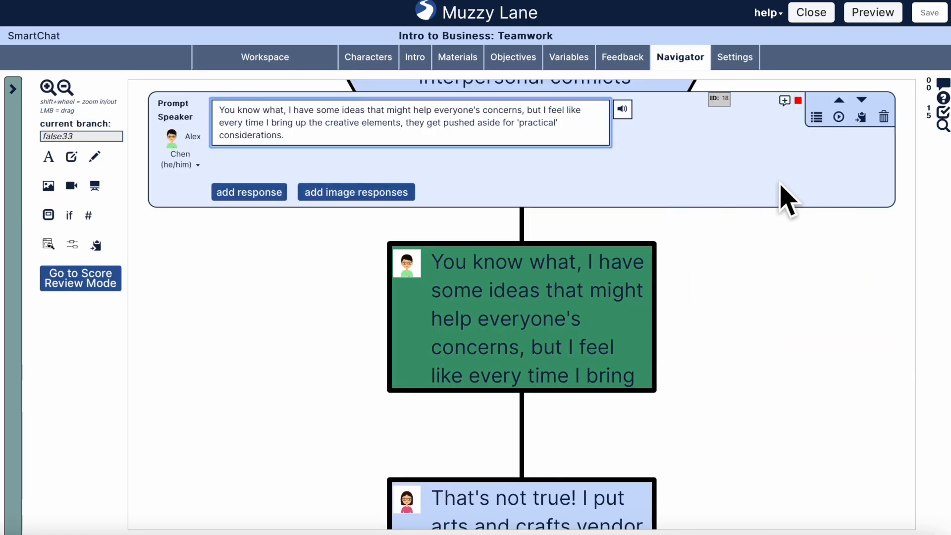
left_click(816, 121)
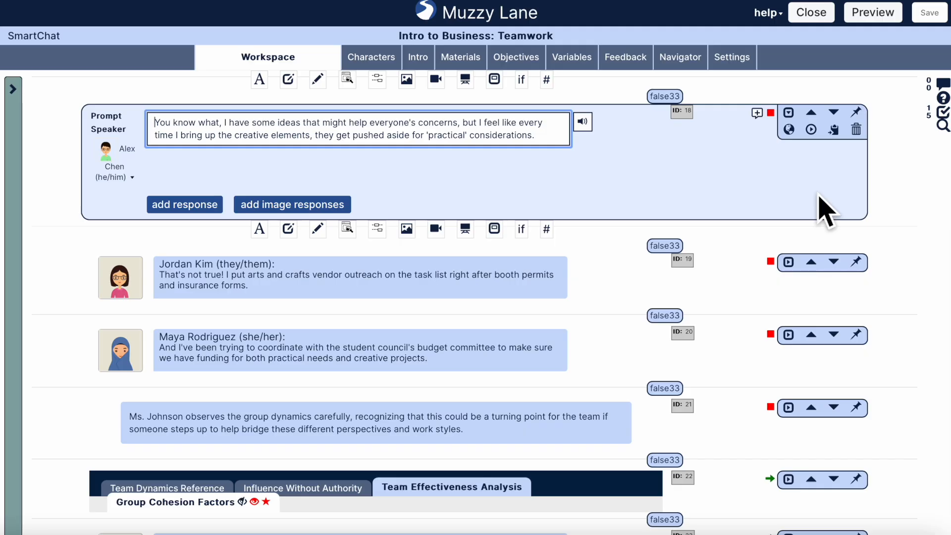
Step: Preview the activity starting from the block about creative elements being pushed aside, and return to editing
left_click(811, 130)
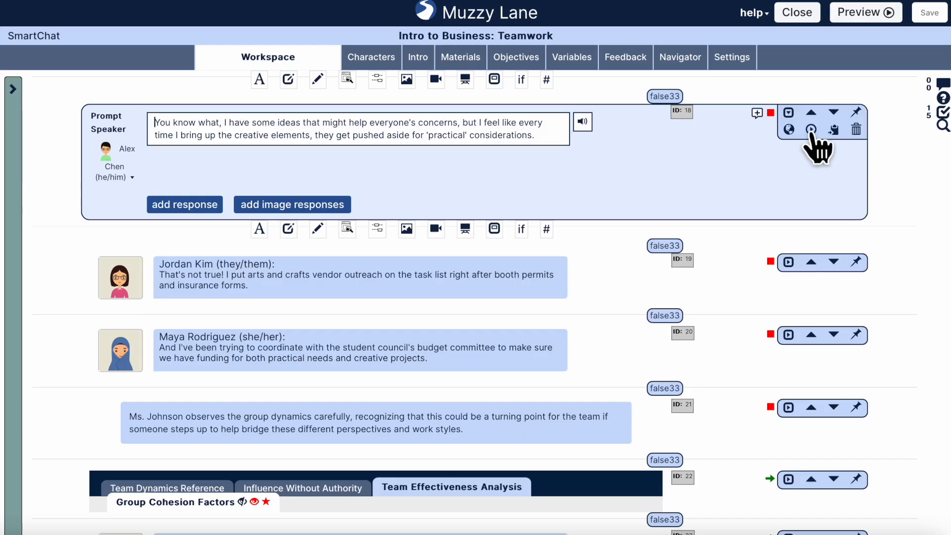
left_click(861, 20)
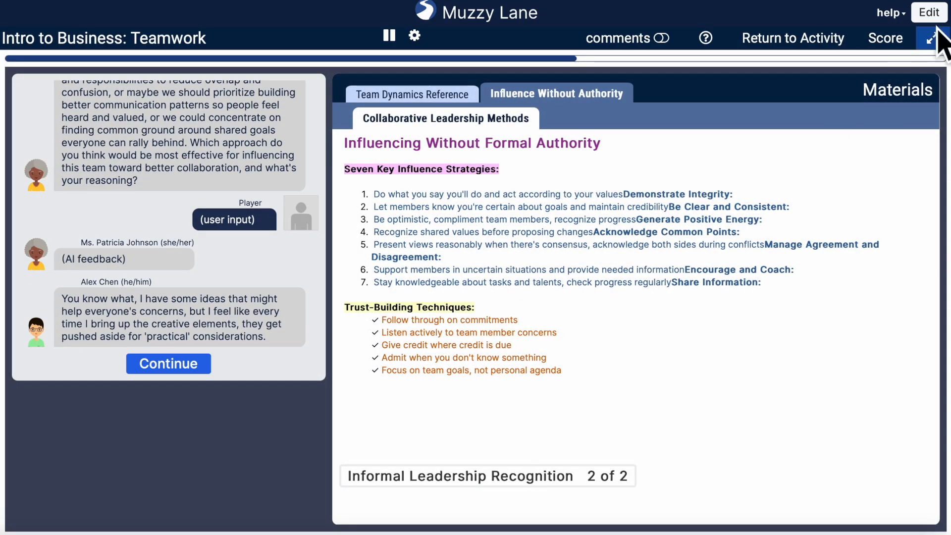
left_click(928, 14)
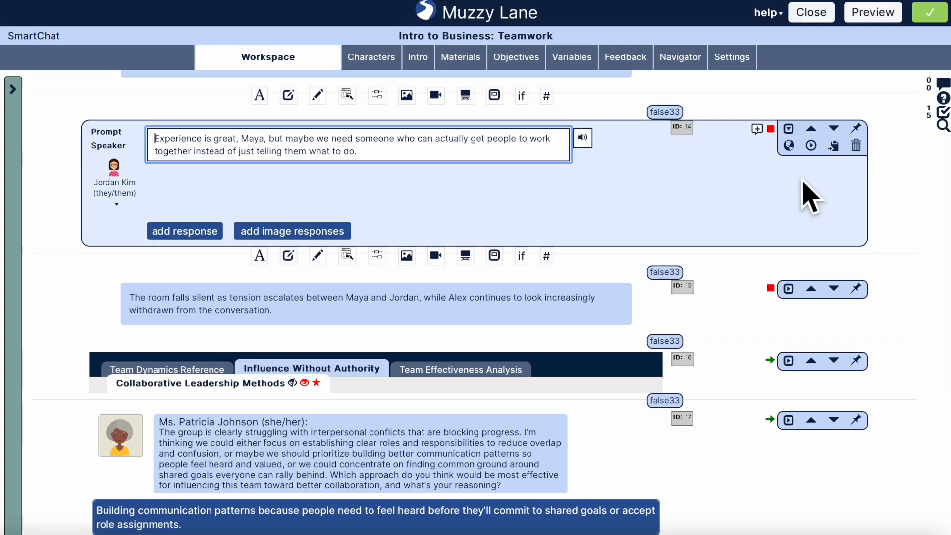
Step: Duplicate the "Experience is great" dialogue block directly below itself and delete the duplicate
left_click(834, 146)
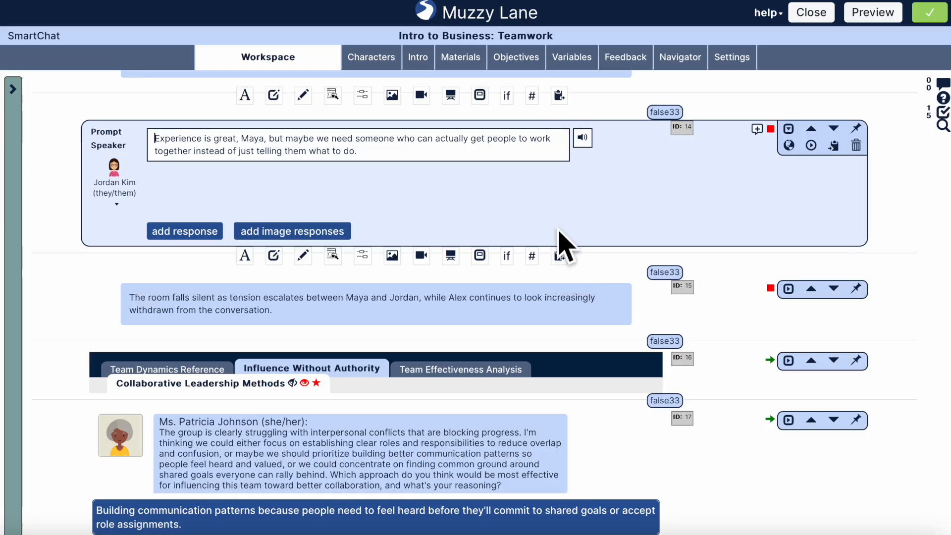
left_click(558, 255)
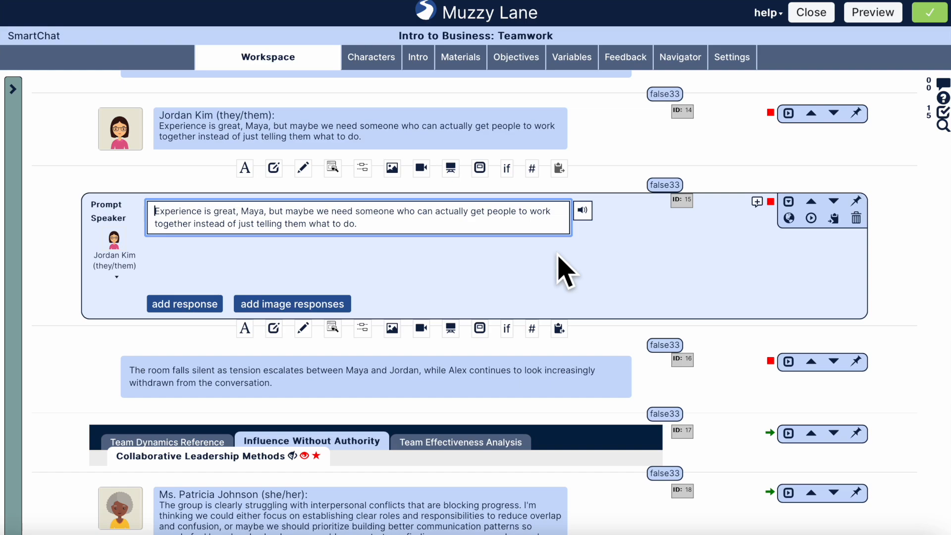
left_click(856, 218)
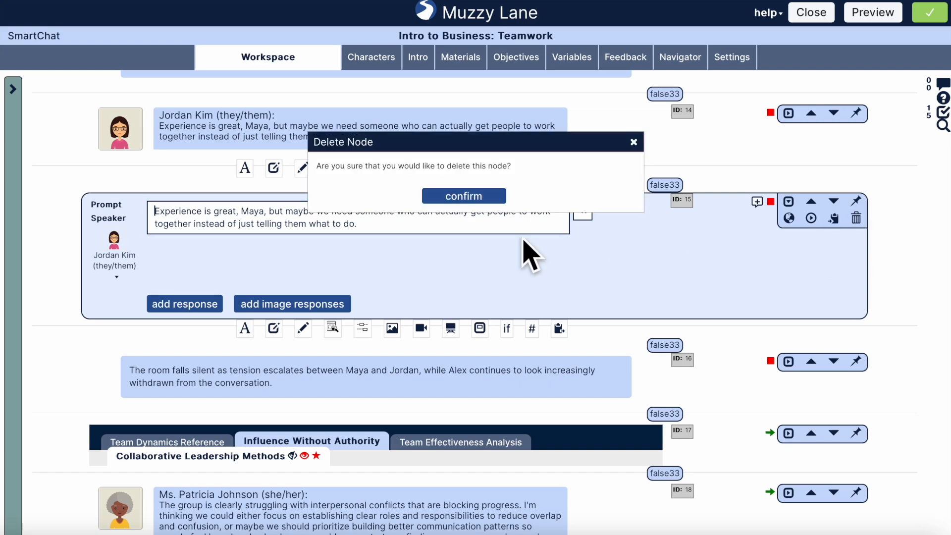
left_click(483, 198)
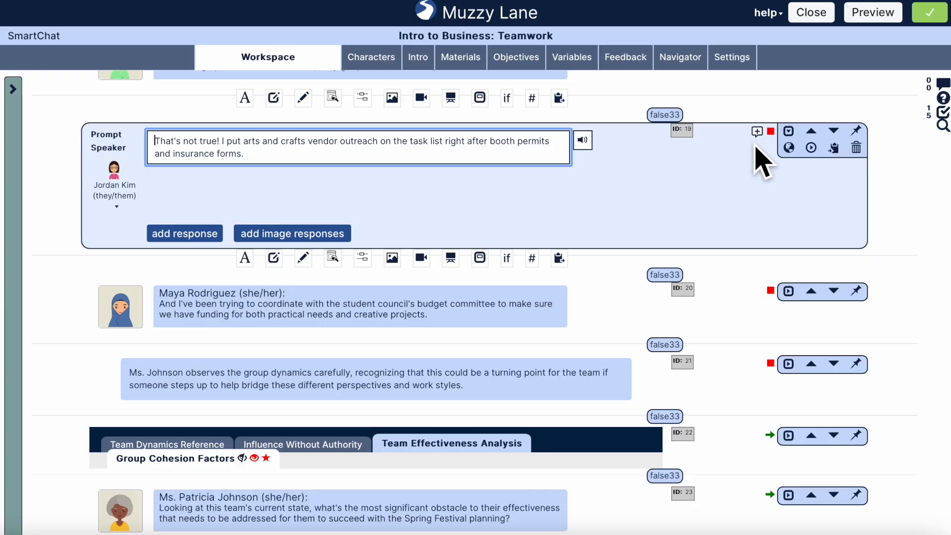
Step: Change the stop marker on the dialogue block about arts and crafts vendor outreach to the green continue arrow
left_click(770, 132)
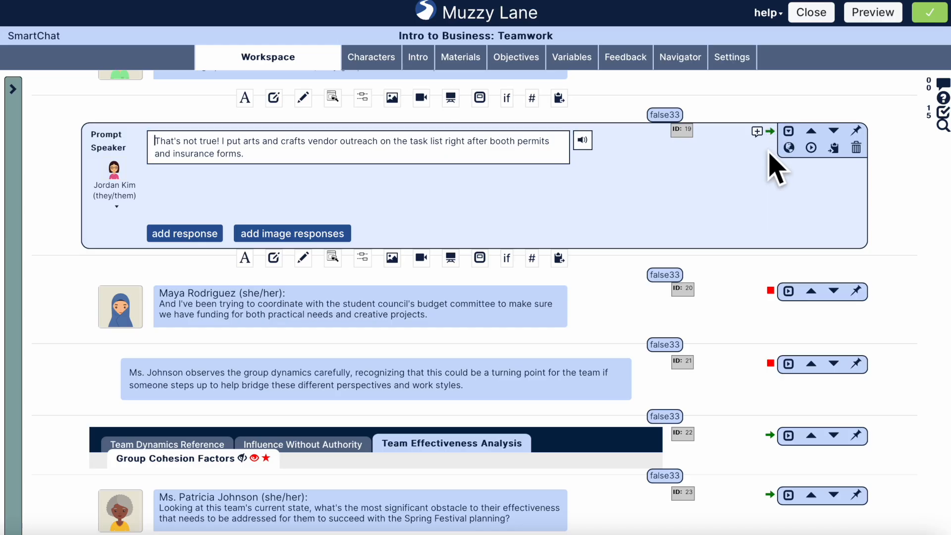